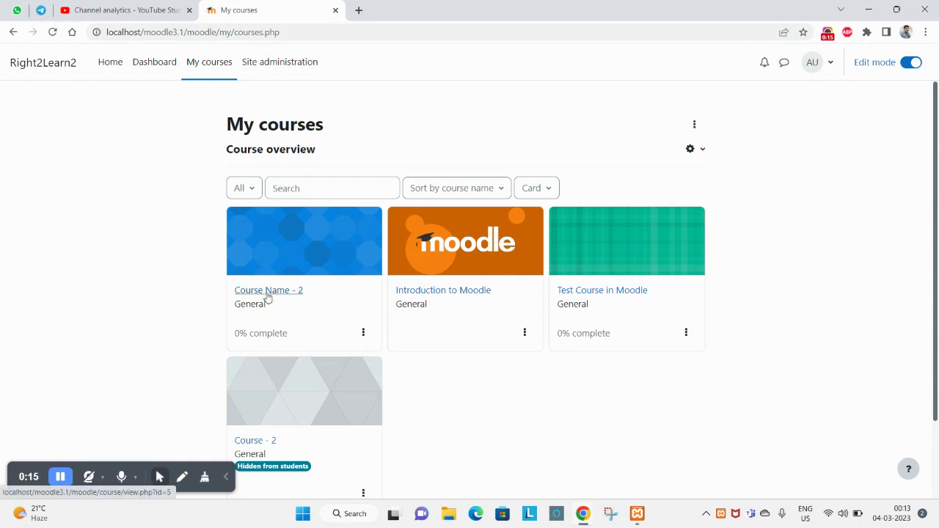
- Open Course Name - 2 from My courses and scroll down to its Chapter - 1 section
{"action": "double_click", "coordinate": [296, 124]}
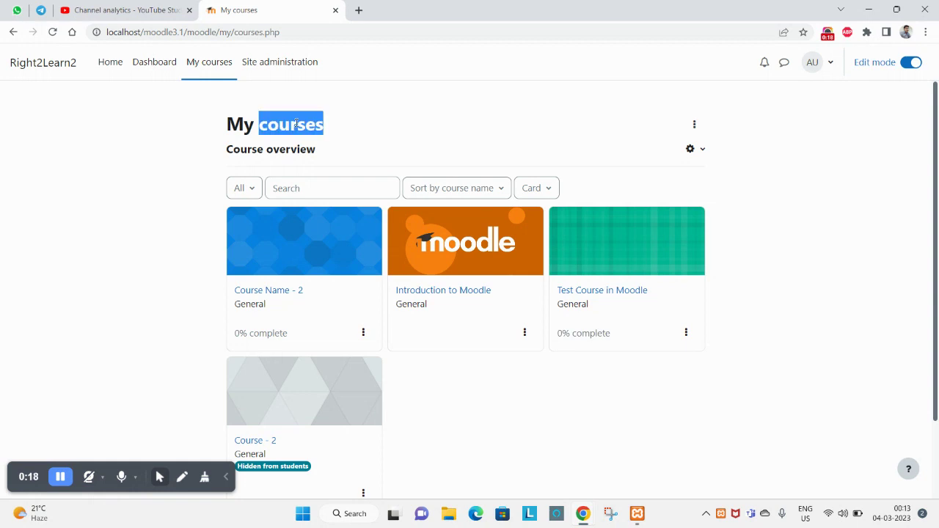
{"action": "left_click", "coordinate": [145, 216]}
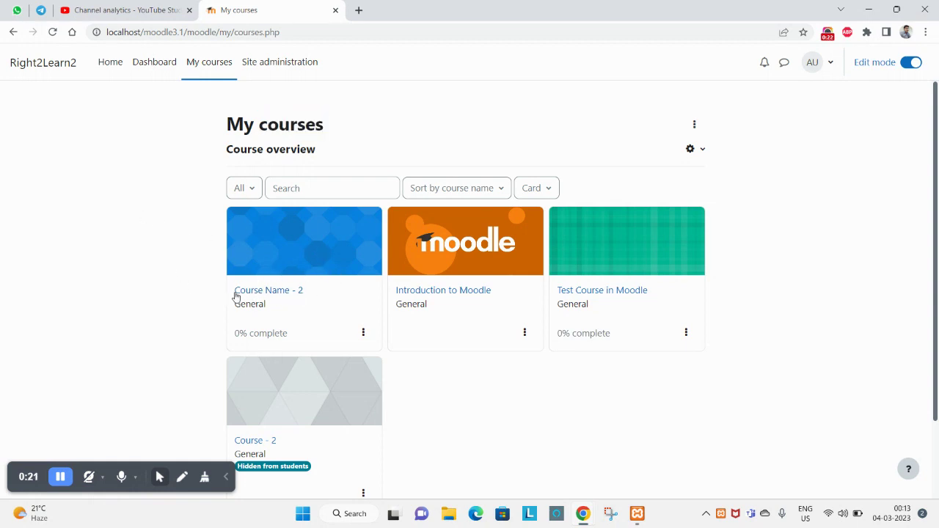
{"action": "left_click", "coordinate": [288, 299]}
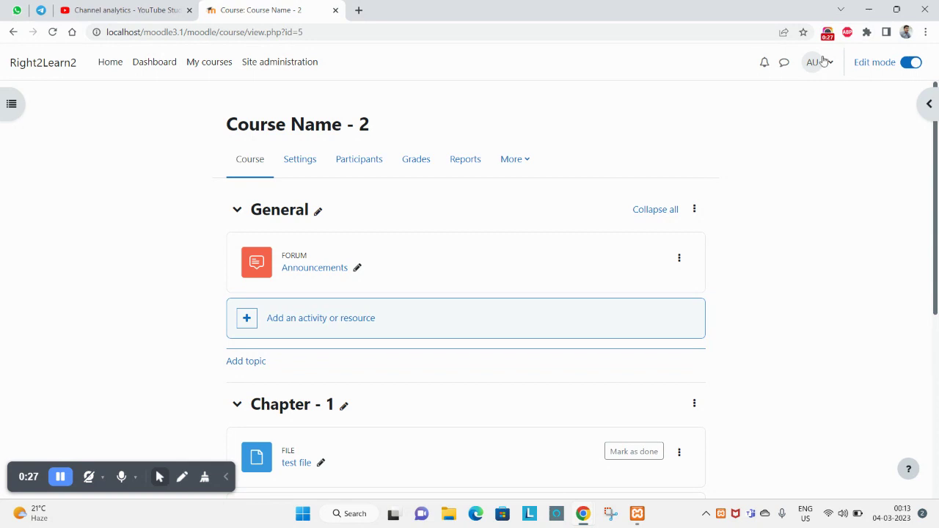
{"action": "scroll", "coordinate": [331, 340], "scroll_direction": "down", "scroll_amount": 2}
{"action": "scroll", "coordinate": [331, 340], "scroll_direction": "down", "scroll_amount": 1}
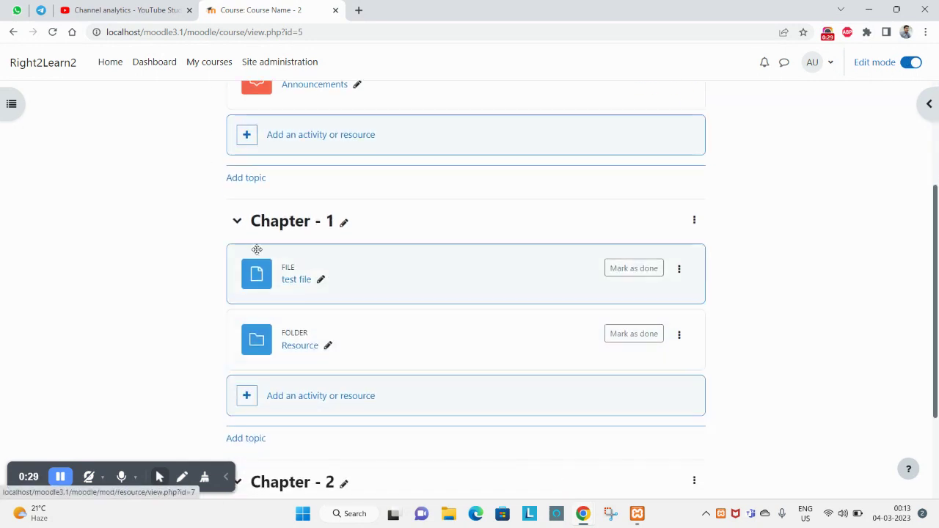
{"action": "scroll", "coordinate": [258, 236], "scroll_direction": "down", "scroll_amount": 1}
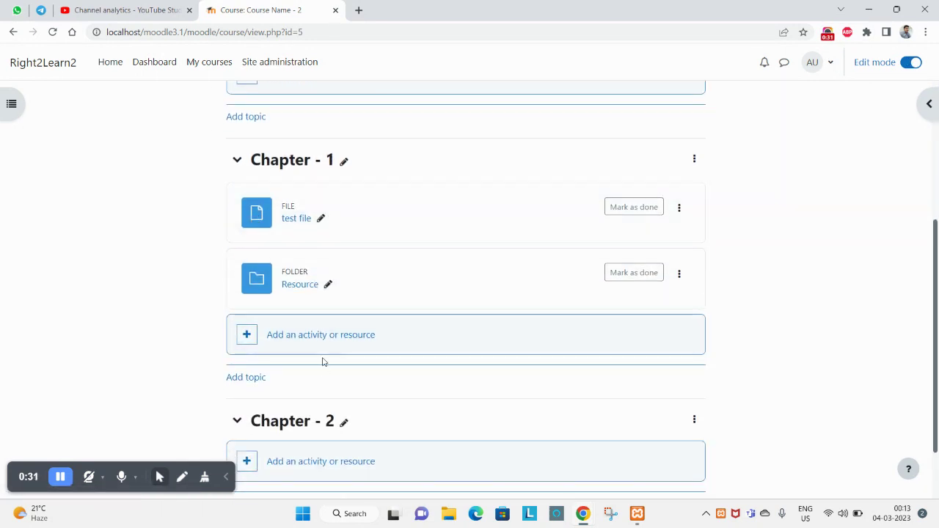
- Search the Chapter - 1 activity chooser for 'label' and pick Text and media area
{"action": "left_click", "coordinate": [299, 341]}
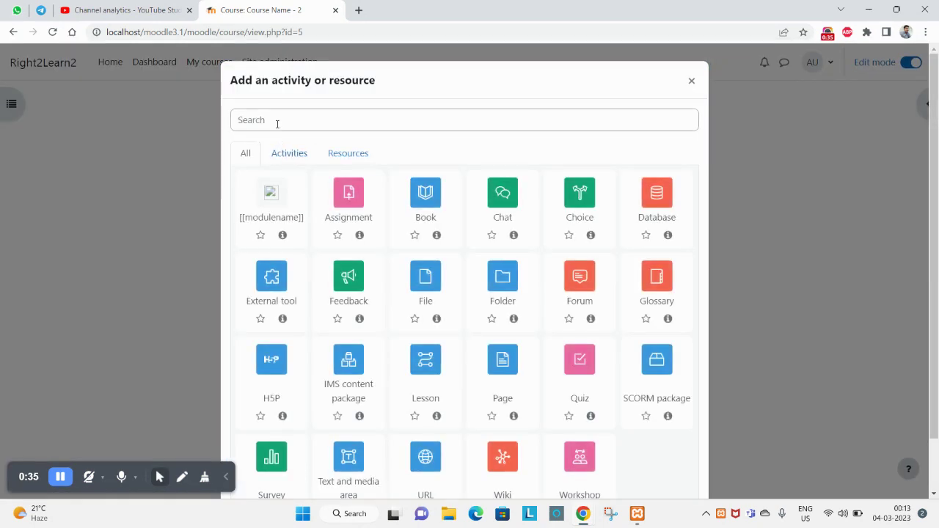
{"action": "left_click", "coordinate": [278, 122]}
{"action": "type", "text": "label"}
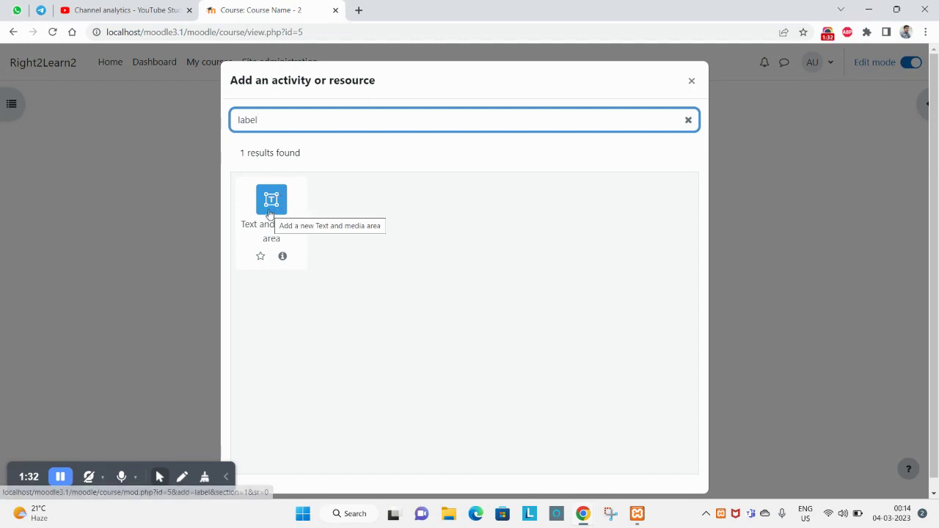
{"action": "left_click", "coordinate": [270, 213]}
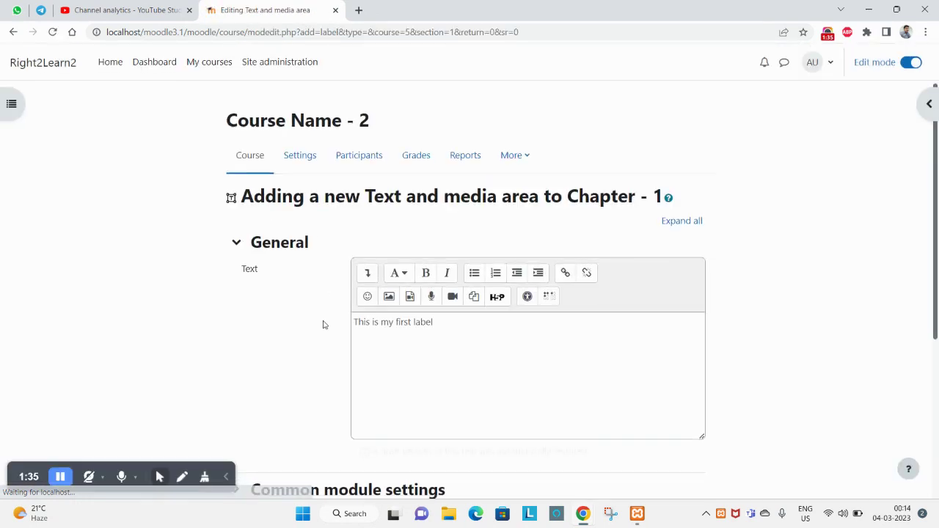
- Select the 'This is my first label' line in the text editor for the audio recorder
{"action": "scroll", "coordinate": [286, 220], "scroll_direction": "down", "scroll_amount": 2}
{"action": "left_click_drag", "start_coordinate": [464, 210], "coordinate": [299, 183]}
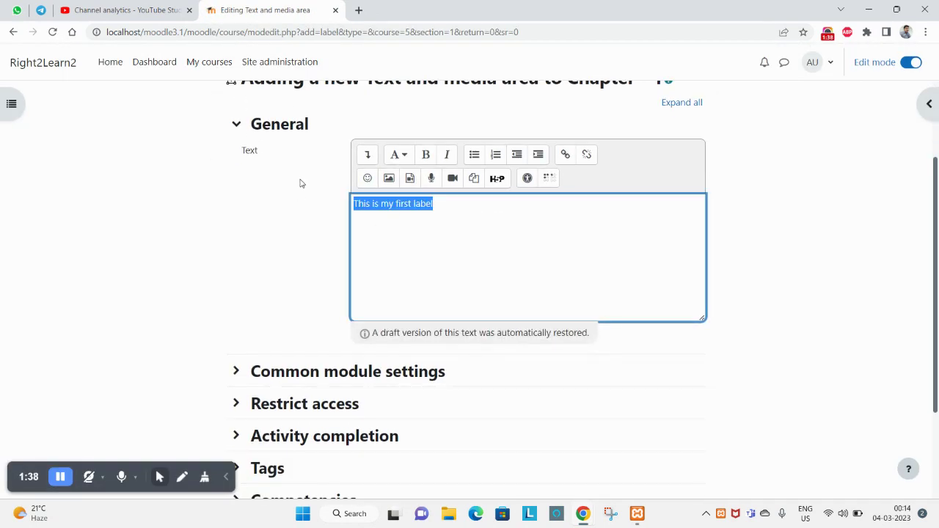
{"action": "left_click", "coordinate": [389, 222]}
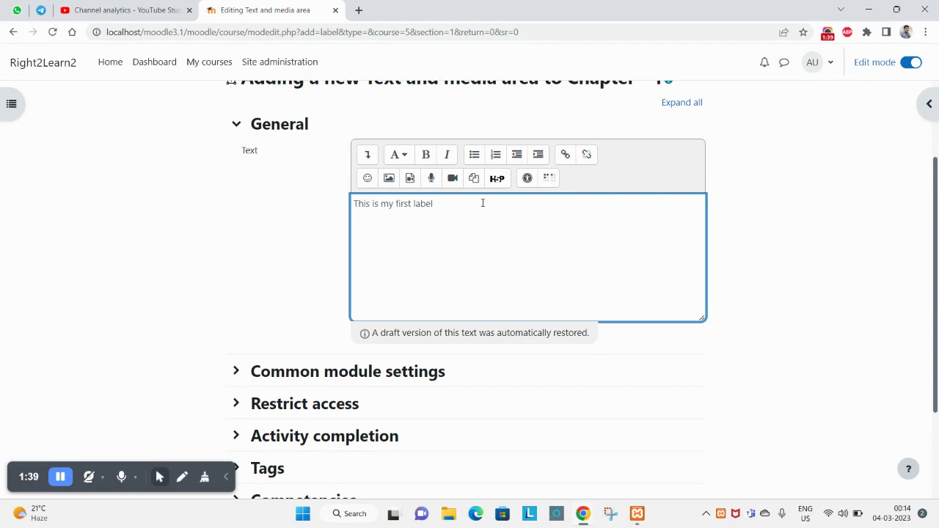
{"action": "left_click_drag", "start_coordinate": [482, 203], "coordinate": [331, 212]}
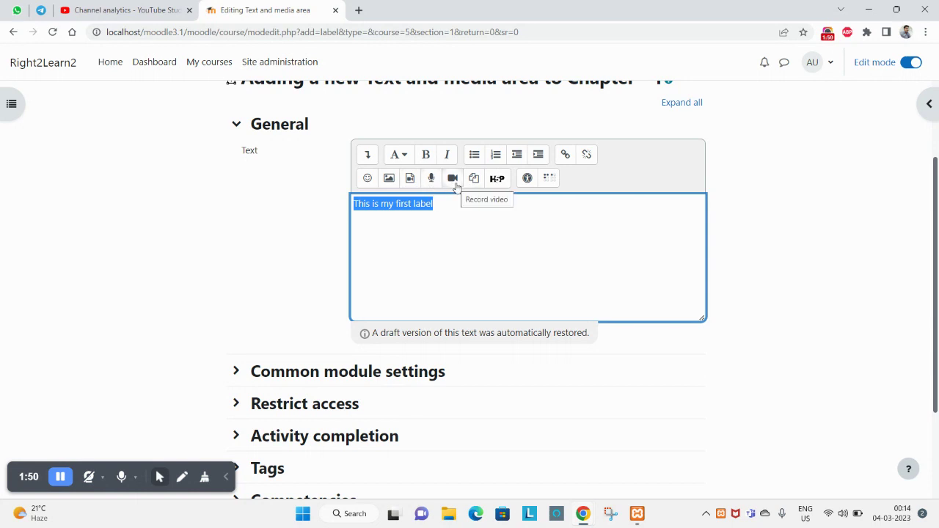
{"action": "left_click", "coordinate": [432, 178]}
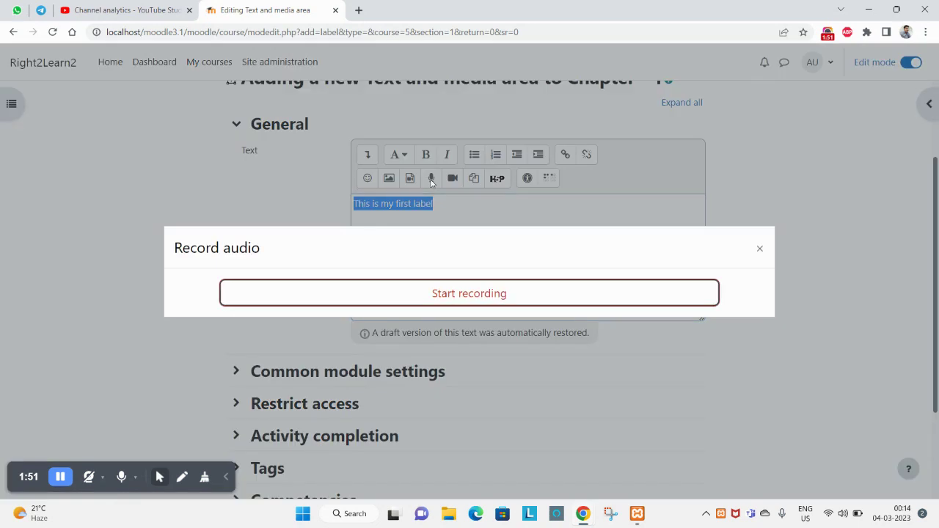
- Record a 6-second audio clip, play it back, and attach it in place of the description line
{"action": "left_click", "coordinate": [472, 295]}
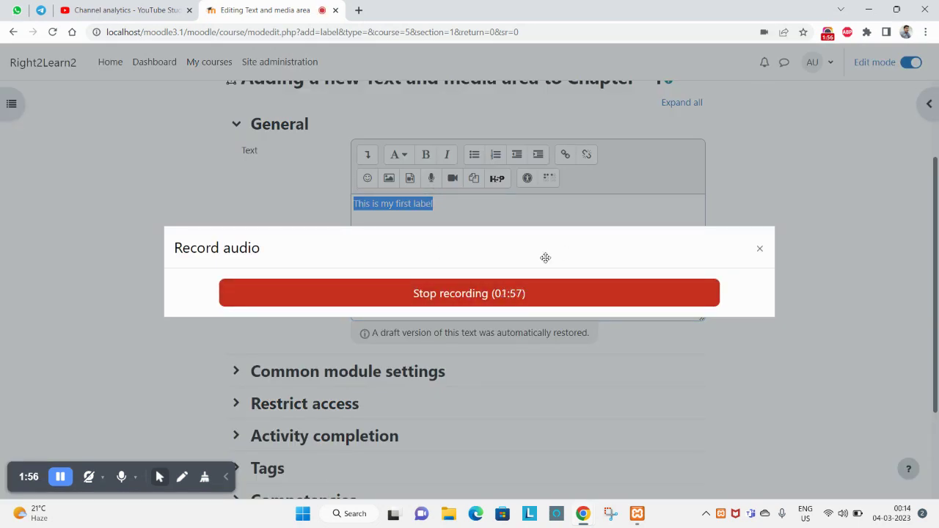
{"action": "left_click", "coordinate": [454, 303]}
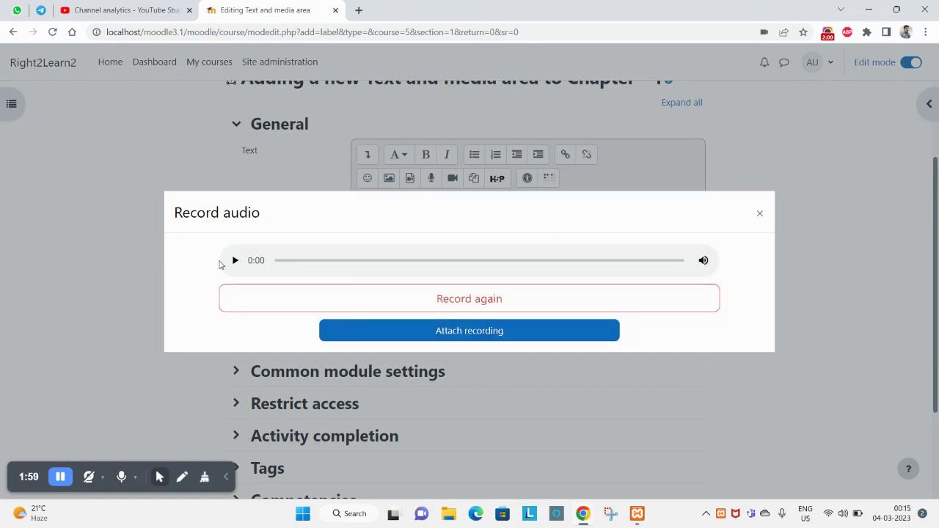
{"action": "left_click", "coordinate": [236, 261]}
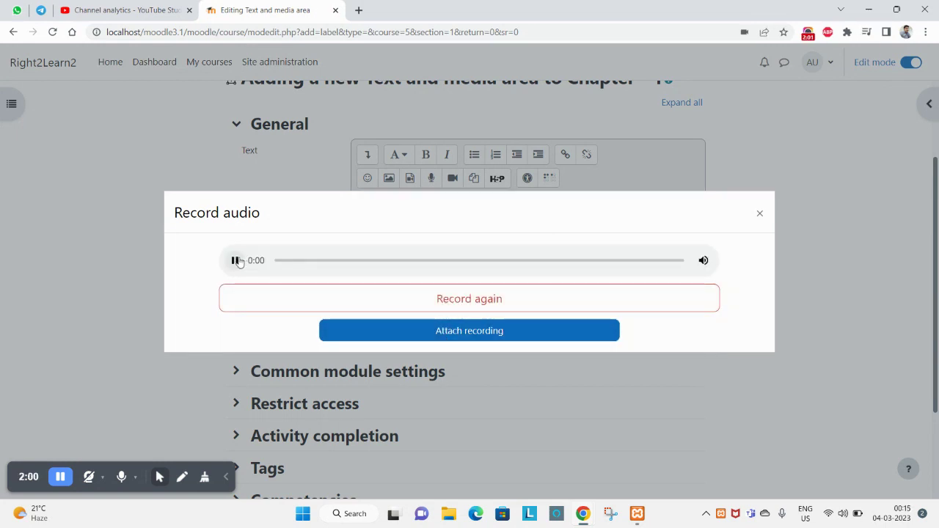
{"action": "left_click", "coordinate": [470, 331]}
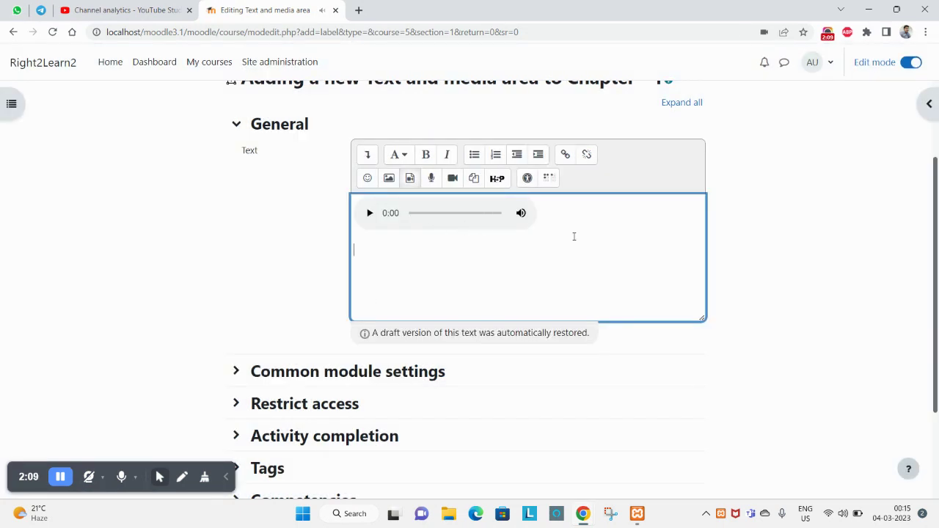
- Switch the label text to HTML source view to expose the audio markup
{"action": "scroll", "coordinate": [565, 257], "scroll_direction": "up", "scroll_amount": 2}
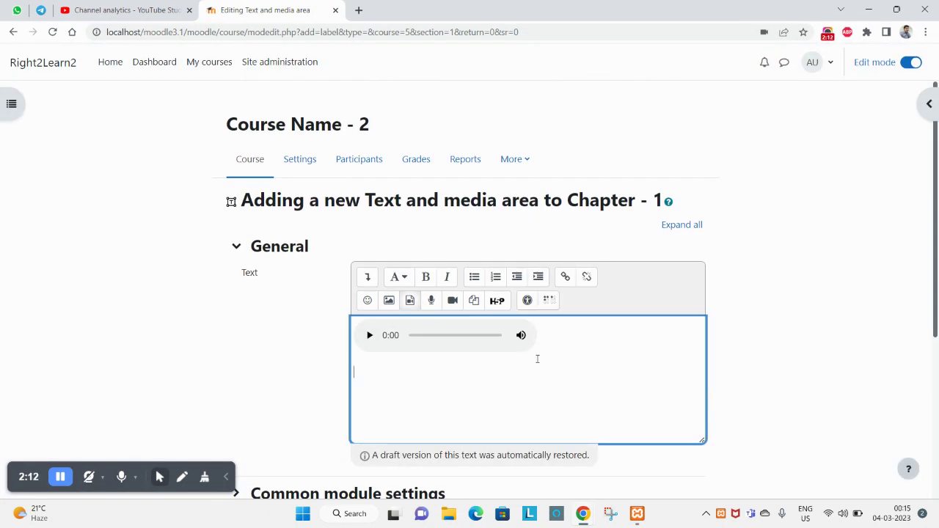
{"action": "left_click", "coordinate": [368, 276]}
{"action": "left_click", "coordinate": [517, 384]}
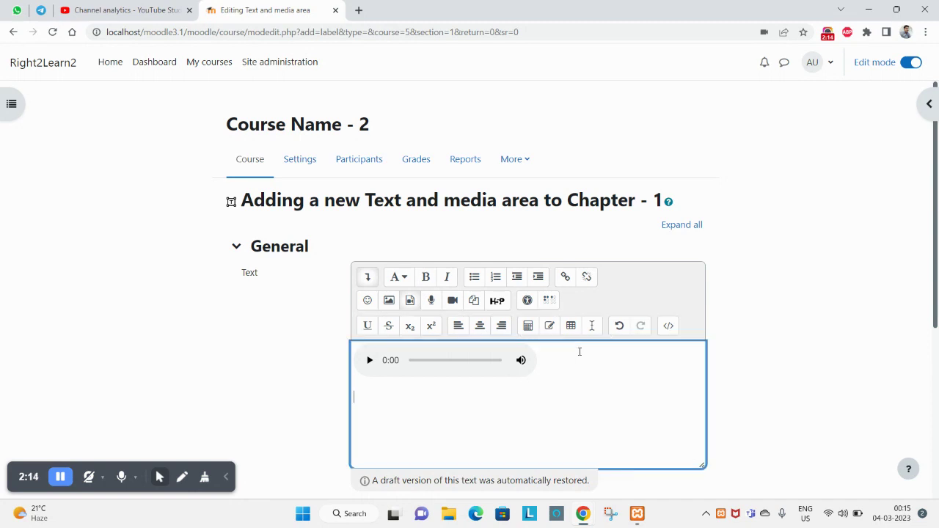
{"action": "scroll", "coordinate": [465, 338], "scroll_direction": "down", "scroll_amount": 1}
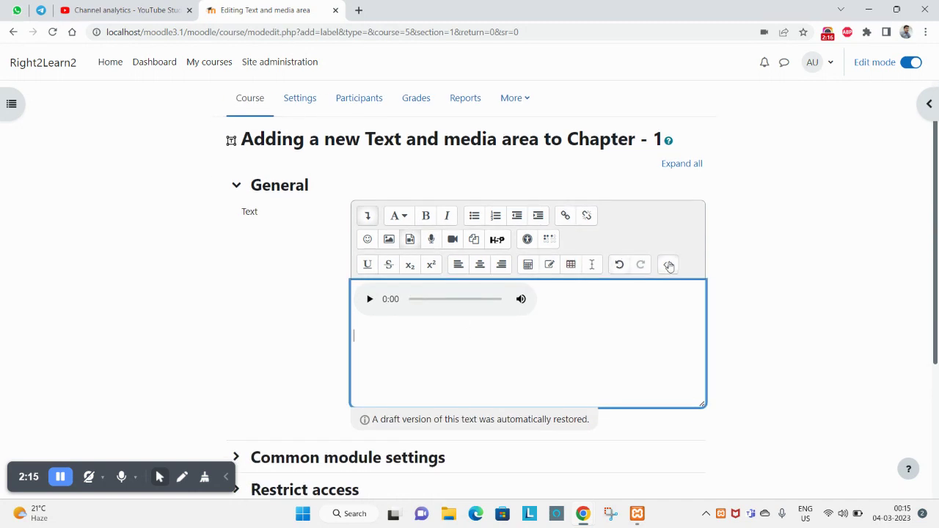
{"action": "left_click", "coordinate": [667, 265]}
{"action": "scroll", "coordinate": [618, 312], "scroll_direction": "down", "scroll_amount": 2}
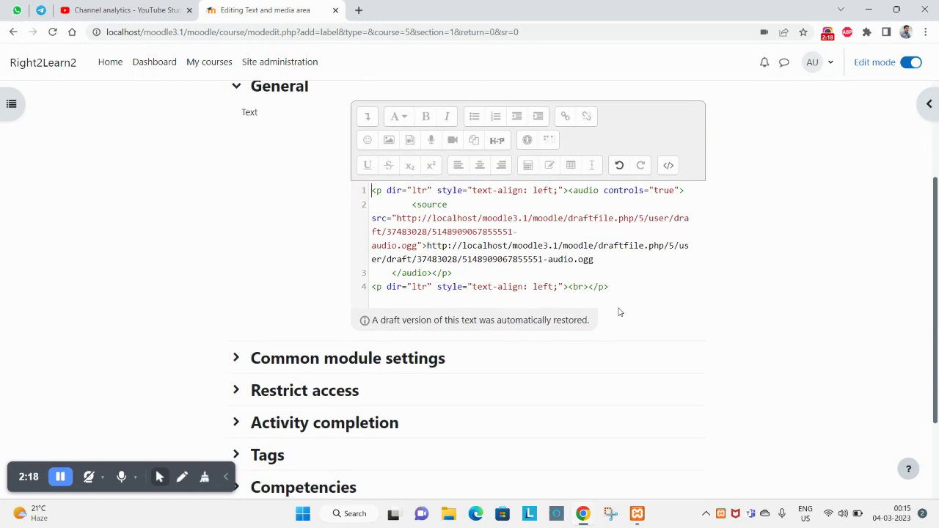
{"action": "left_click_drag", "start_coordinate": [663, 254], "coordinate": [474, 220]}
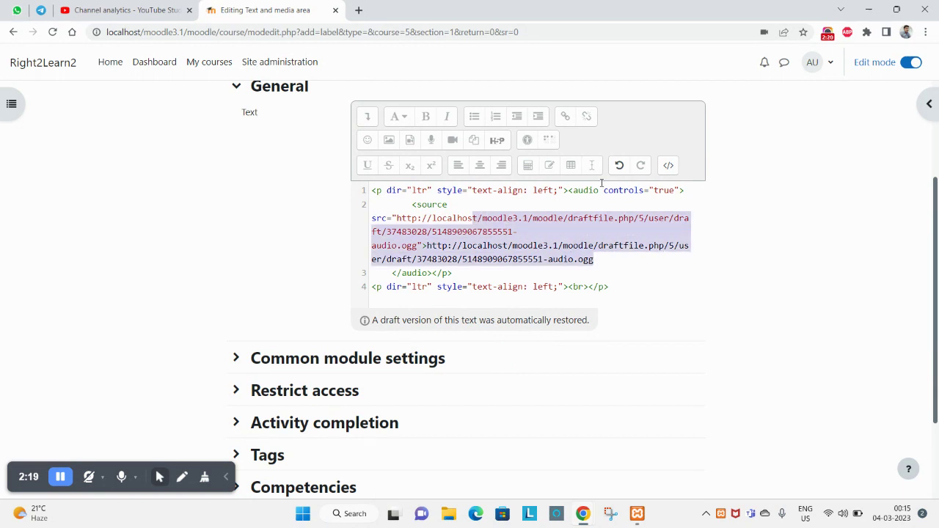
- Insert the line 'My label description goes here..' above the audio markup
{"action": "left_click", "coordinate": [371, 190]}
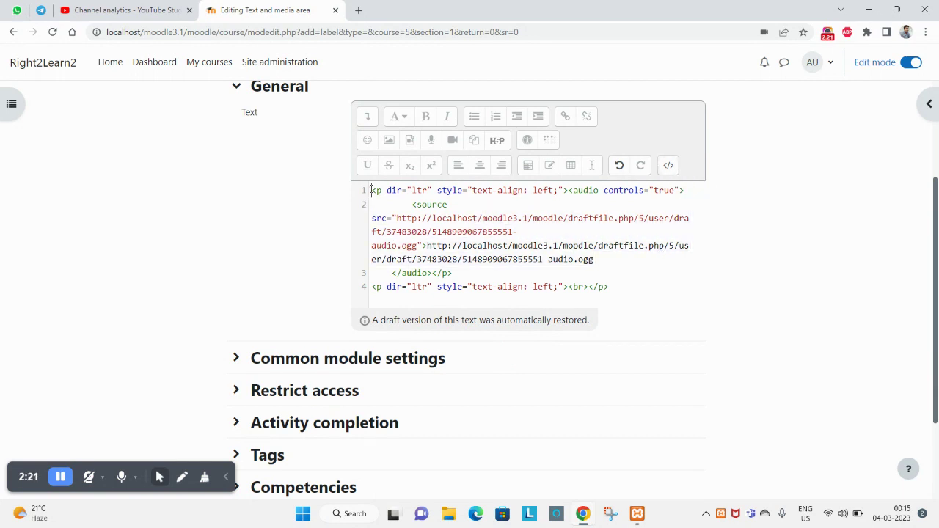
{"action": "key", "text": "Return"}
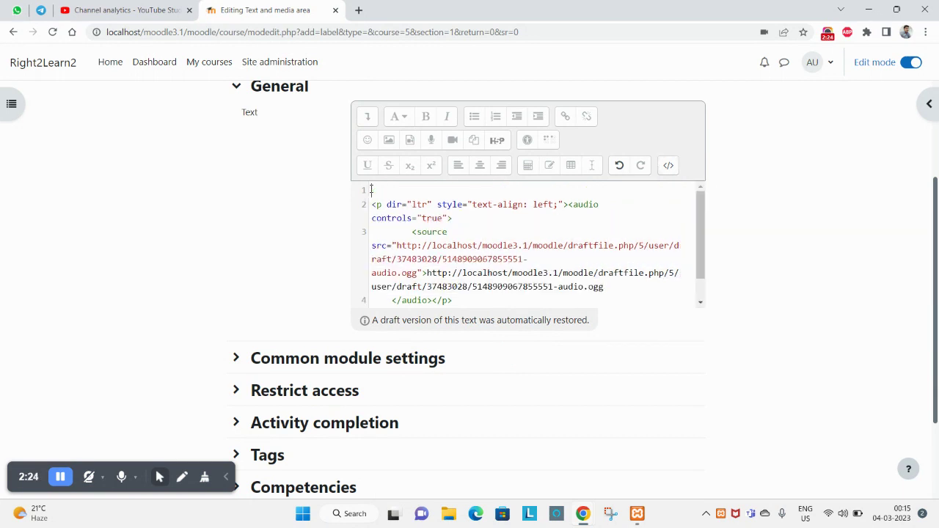
{"action": "type", "text": "<"}
{"action": "type", "text": "My"}
{"action": "type", "text": " lave"}
{"action": "key", "text": "BackSpace"}
{"action": "key", "text": "BackSpace"}
{"action": "type", "text": "be"}
{"action": "key", "text": "BackSpace"}
{"action": "type", "text": "el description"}
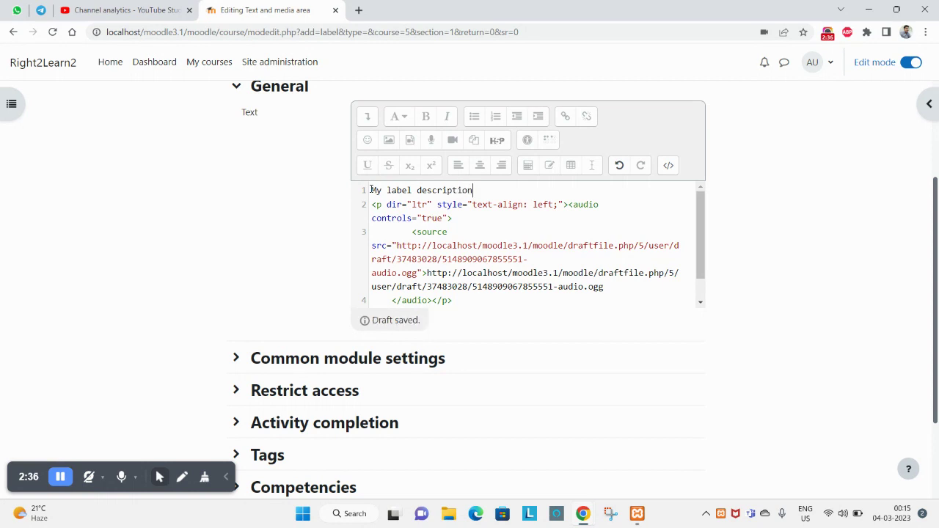
{"action": "type", "text": " goes here.."}
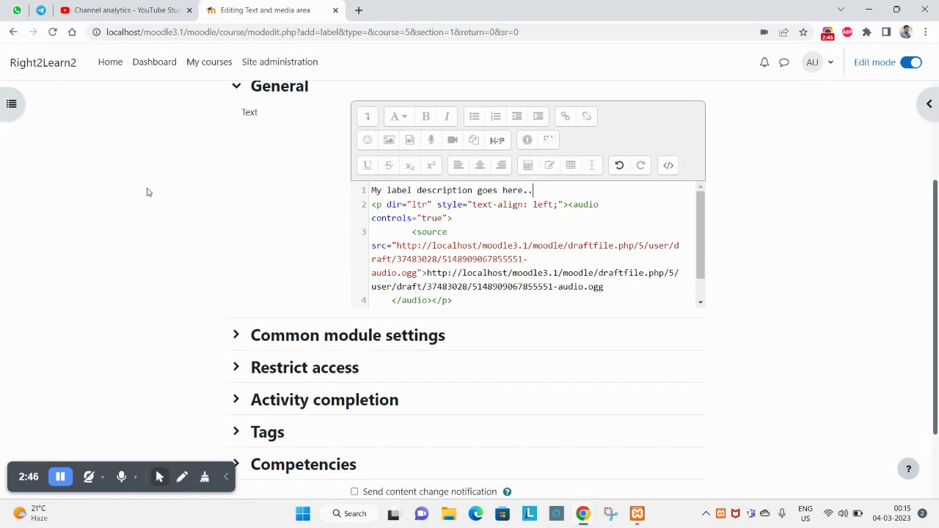
- Return the editor to the formatted WYSIWYG view
{"action": "scroll", "coordinate": [404, 275], "scroll_direction": "up", "scroll_amount": 2}
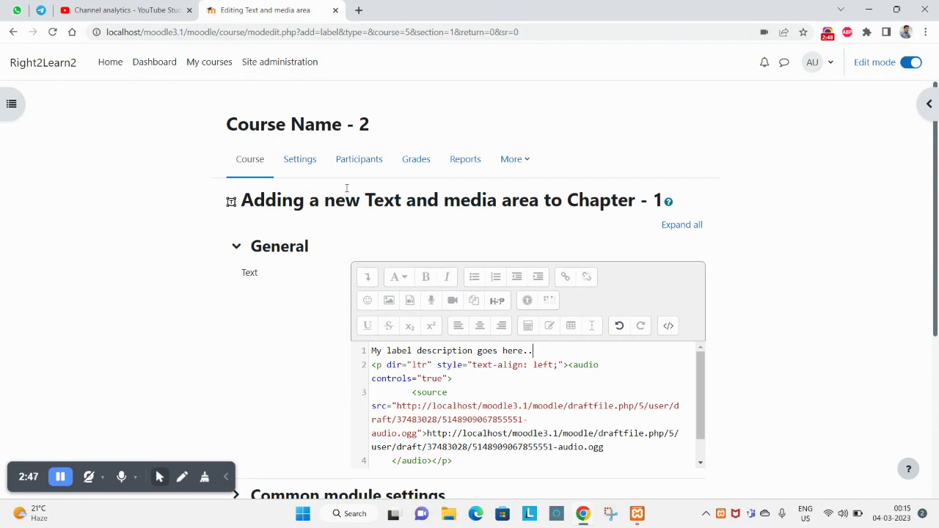
{"action": "left_click_drag", "start_coordinate": [369, 200], "coordinate": [526, 197]}
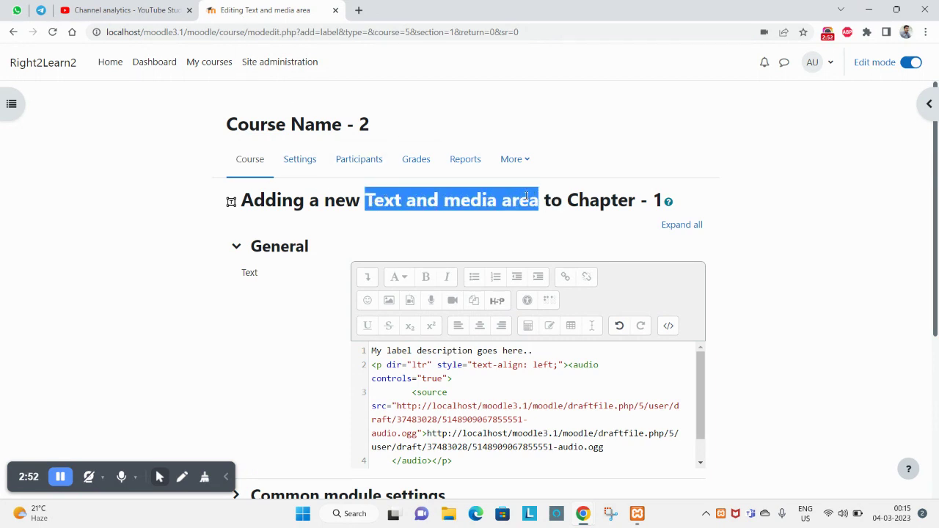
{"action": "scroll", "coordinate": [488, 237], "scroll_direction": "down", "scroll_amount": 3}
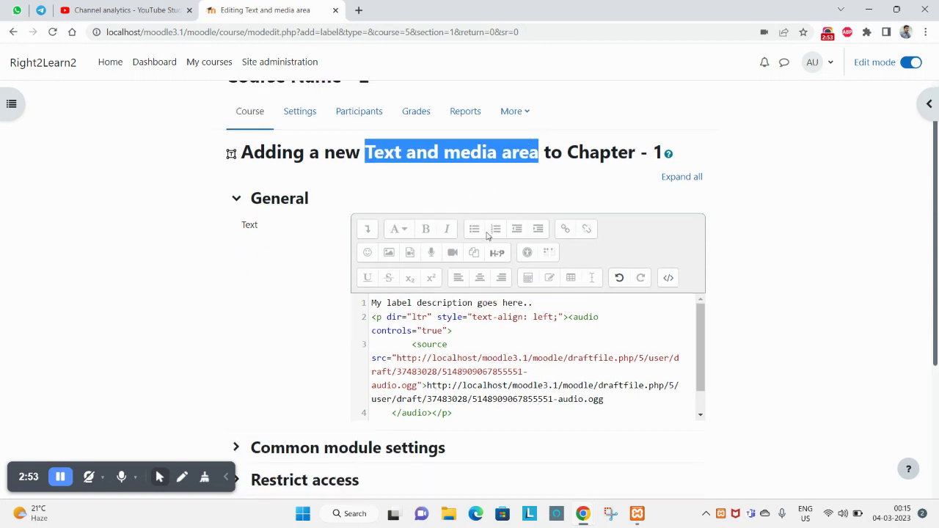
{"action": "scroll", "coordinate": [590, 286], "scroll_direction": "up", "scroll_amount": 3}
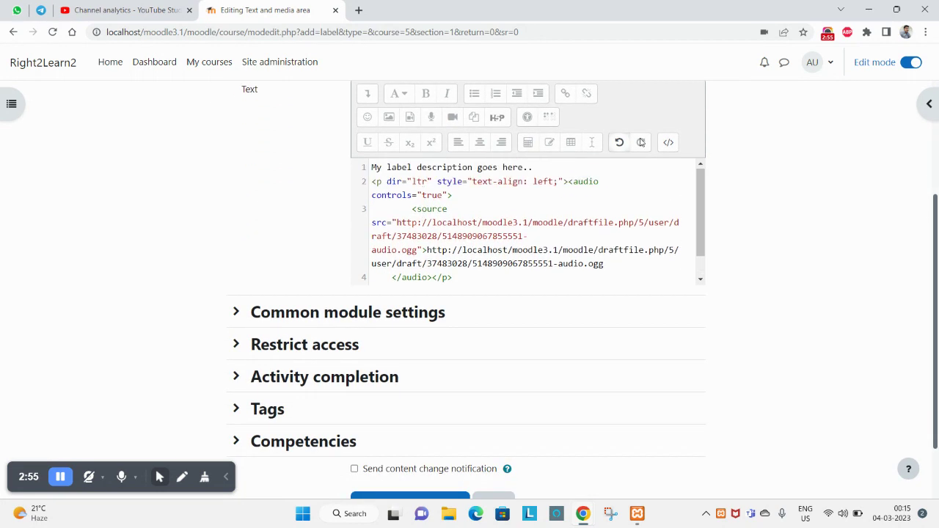
{"action": "left_click", "coordinate": [668, 145]}
{"action": "scroll", "coordinate": [554, 211], "scroll_direction": "up", "scroll_amount": 1}
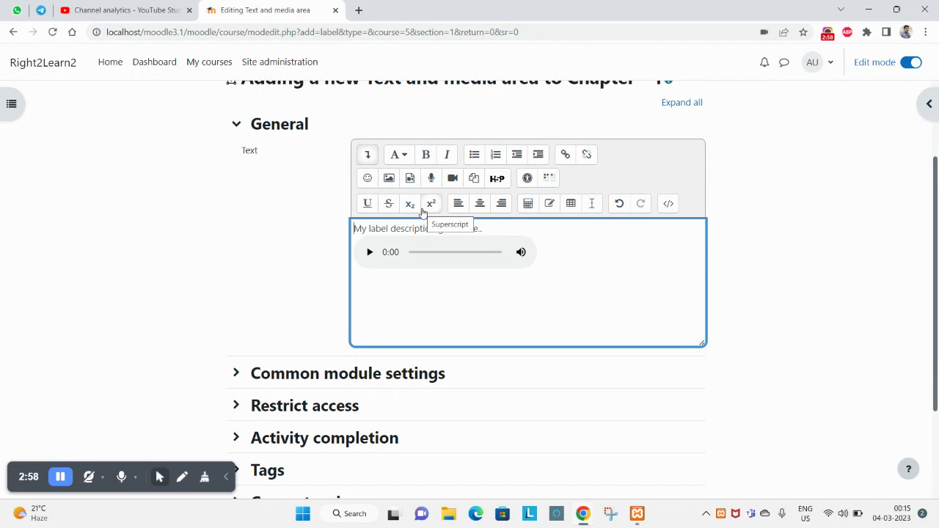
- Record a short webcam video clip in the Record video dialog
{"action": "left_click", "coordinate": [452, 179]}
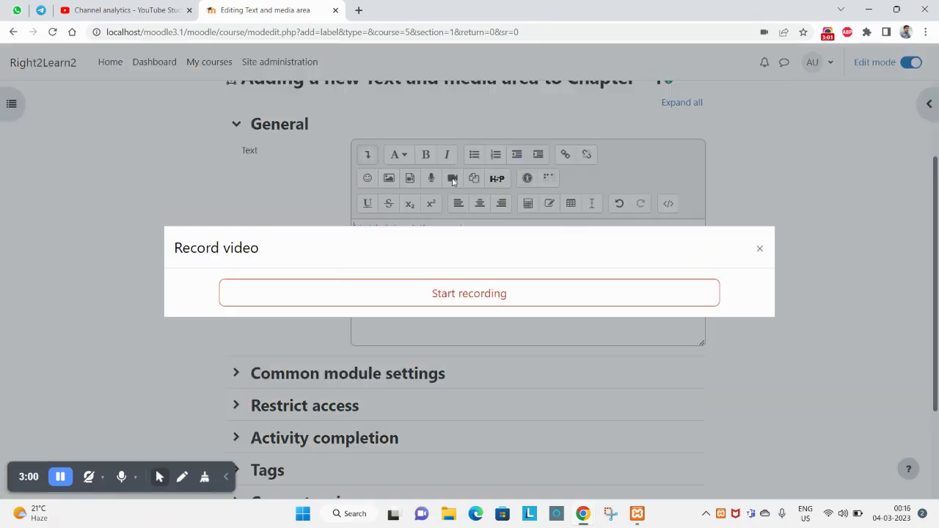
{"action": "left_click", "coordinate": [475, 298]}
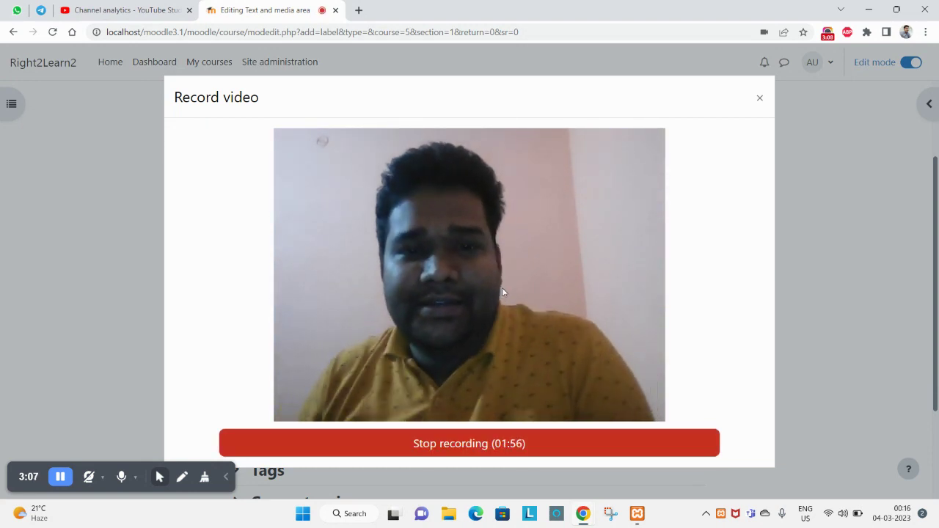
{"action": "left_click", "coordinate": [487, 446]}
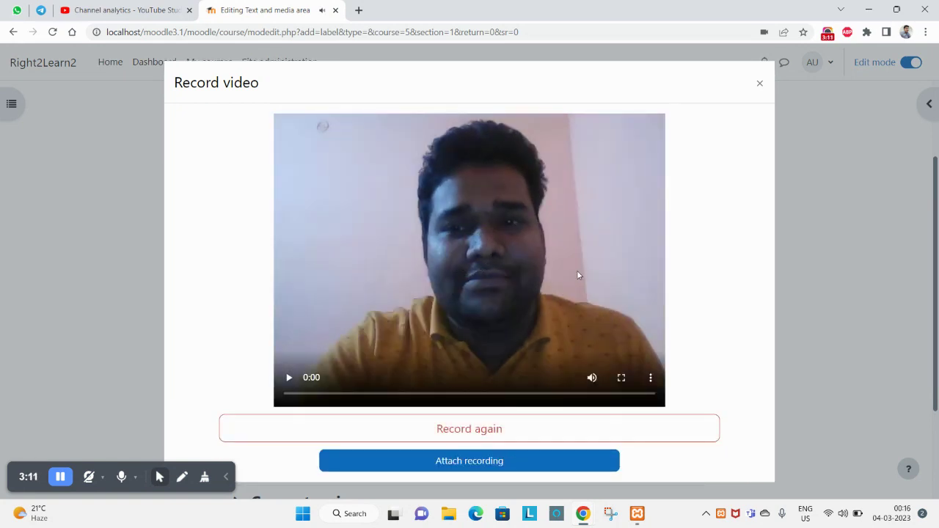
- Attach the webcam recording to the label text and view its HTML source
{"action": "left_click", "coordinate": [477, 462]}
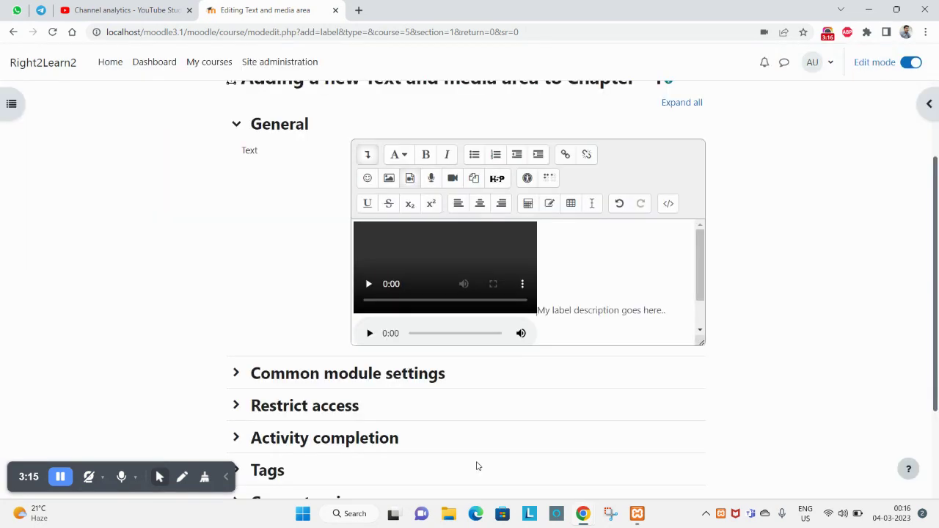
{"action": "scroll", "coordinate": [559, 281], "scroll_direction": "down", "scroll_amount": 5}
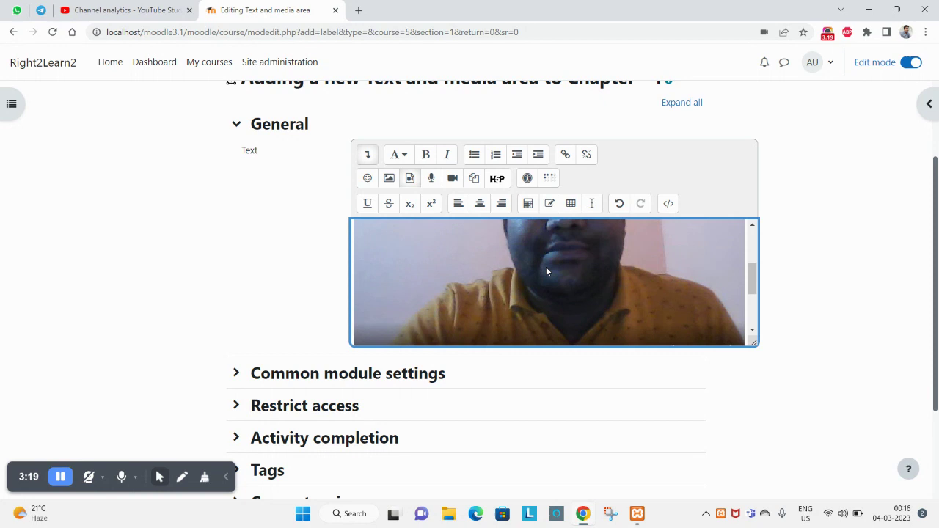
{"action": "scroll", "coordinate": [546, 268], "scroll_direction": "up", "scroll_amount": 2}
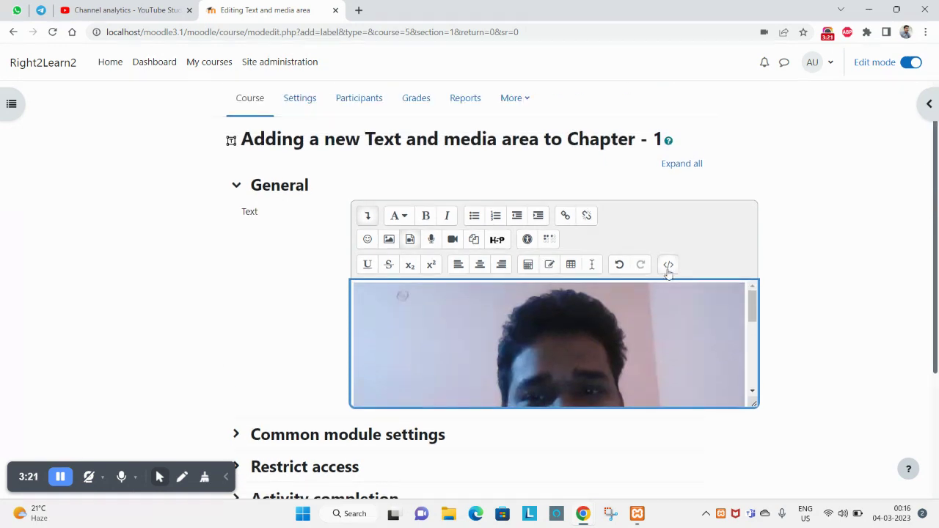
{"action": "left_click", "coordinate": [667, 266]}
- Move the video markup from the top of the HTML source to below the audio markup
{"action": "scroll", "coordinate": [478, 352], "scroll_direction": "down", "scroll_amount": 1}
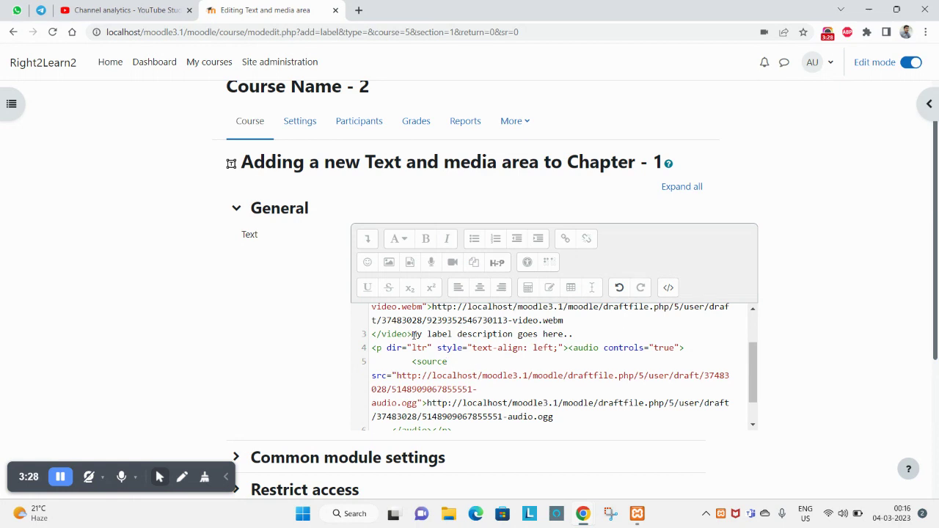
{"action": "left_click_drag", "start_coordinate": [413, 334], "coordinate": [334, 270]}
{"action": "key", "text": "ctrl+c"}
{"action": "key", "text": "Delete"}
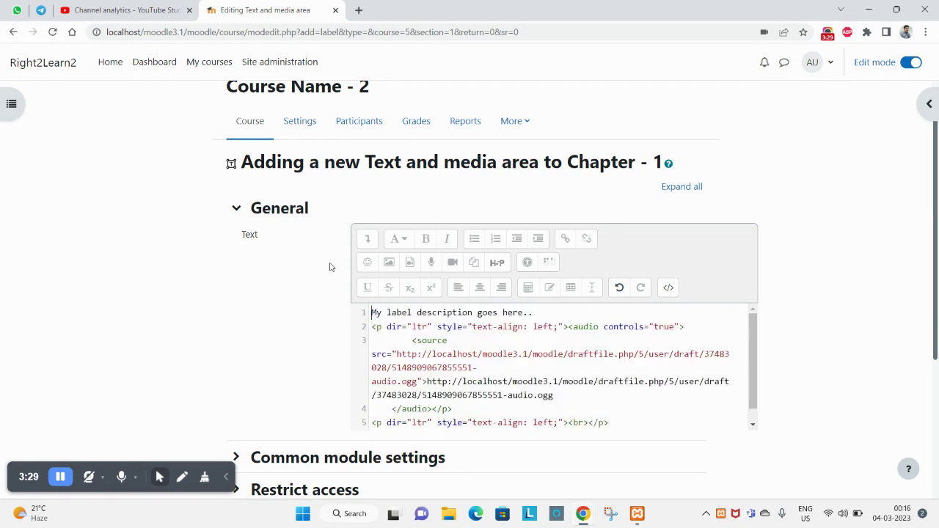
{"action": "scroll", "coordinate": [687, 337], "scroll_direction": "down", "scroll_amount": 1}
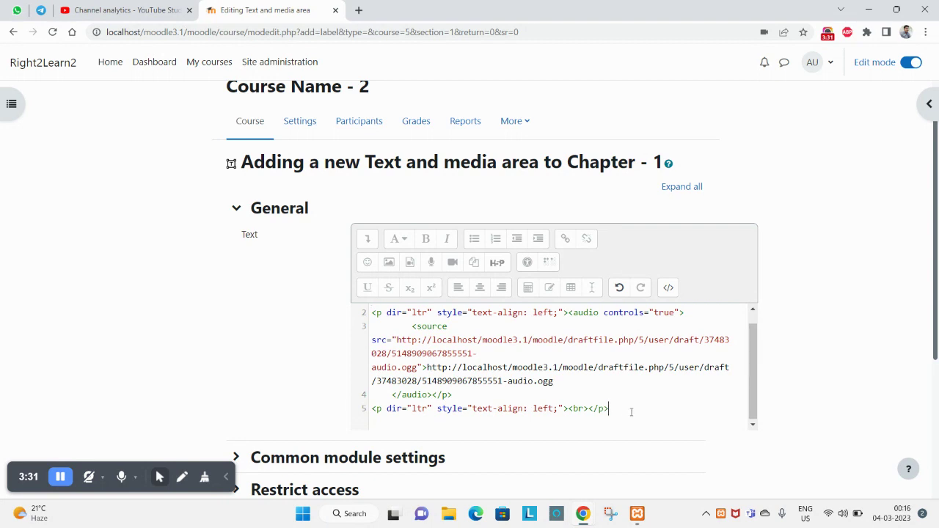
{"action": "key", "text": "Return"}
{"action": "scroll", "coordinate": [631, 412], "scroll_direction": "down", "scroll_amount": 1}
{"action": "key", "text": "ctrl+v"}
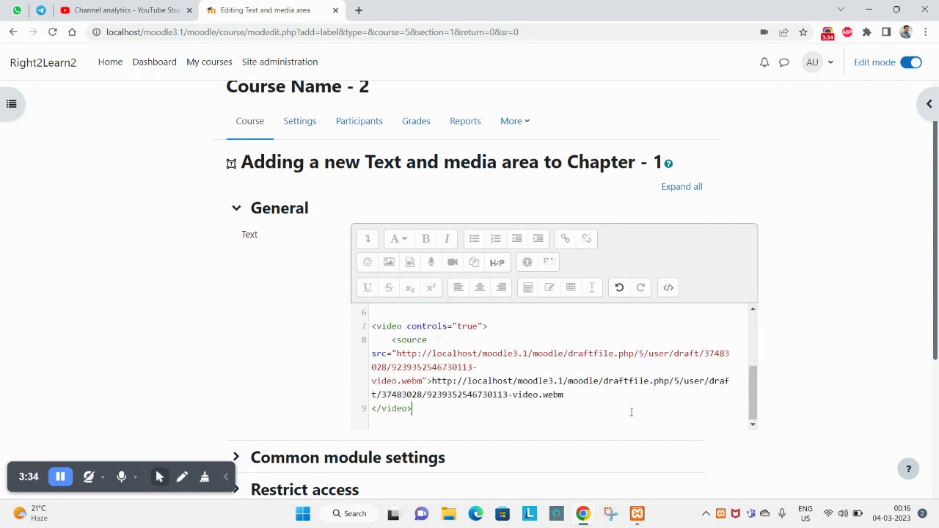
- Check the media in the formatted view, ending with the video player shown after the audio
{"action": "left_click", "coordinate": [668, 288]}
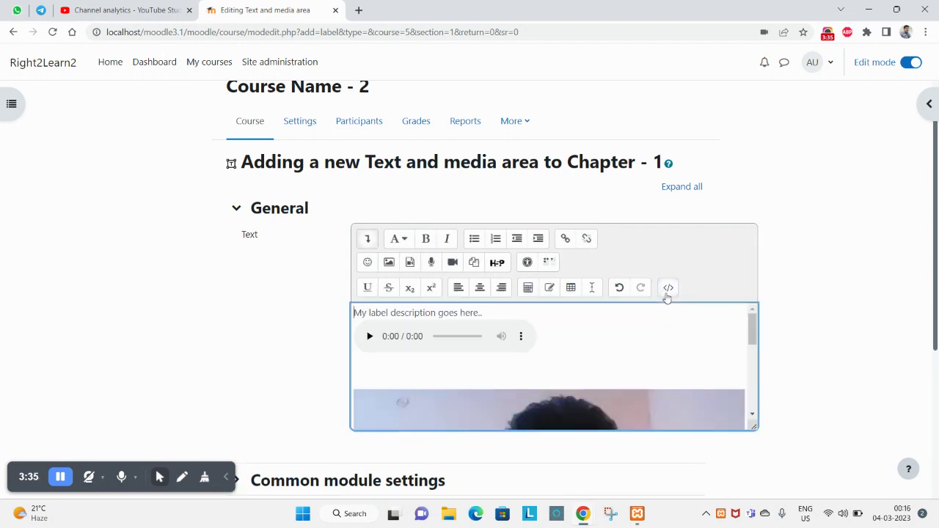
{"action": "scroll", "coordinate": [643, 295], "scroll_direction": "down", "scroll_amount": 3}
{"action": "scroll", "coordinate": [580, 251], "scroll_direction": "down", "scroll_amount": 2}
{"action": "scroll", "coordinate": [580, 248], "scroll_direction": "down", "scroll_amount": 2}
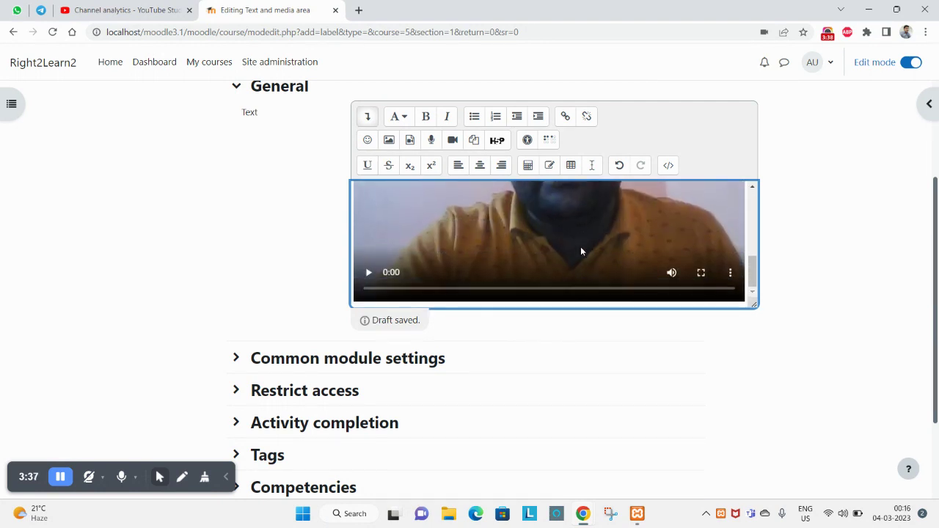
{"action": "scroll", "coordinate": [601, 228], "scroll_direction": "up", "scroll_amount": 2}
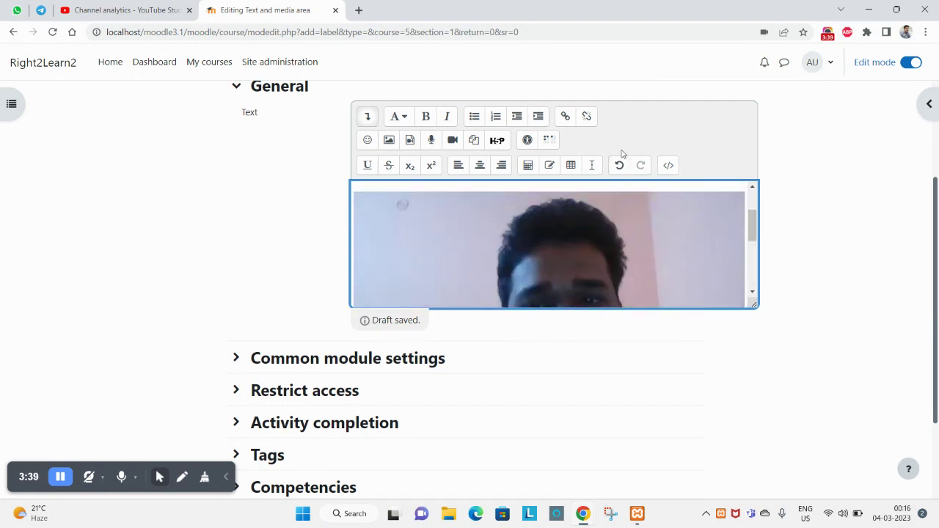
{"action": "left_click", "coordinate": [668, 166]}
{"action": "scroll", "coordinate": [624, 297], "scroll_direction": "down", "scroll_amount": 2}
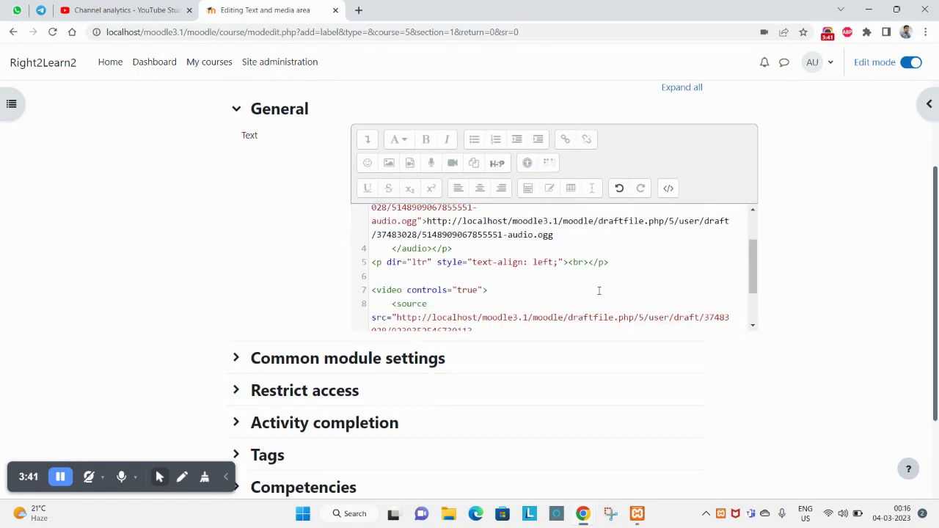
{"action": "scroll", "coordinate": [598, 286], "scroll_direction": "down", "scroll_amount": 2}
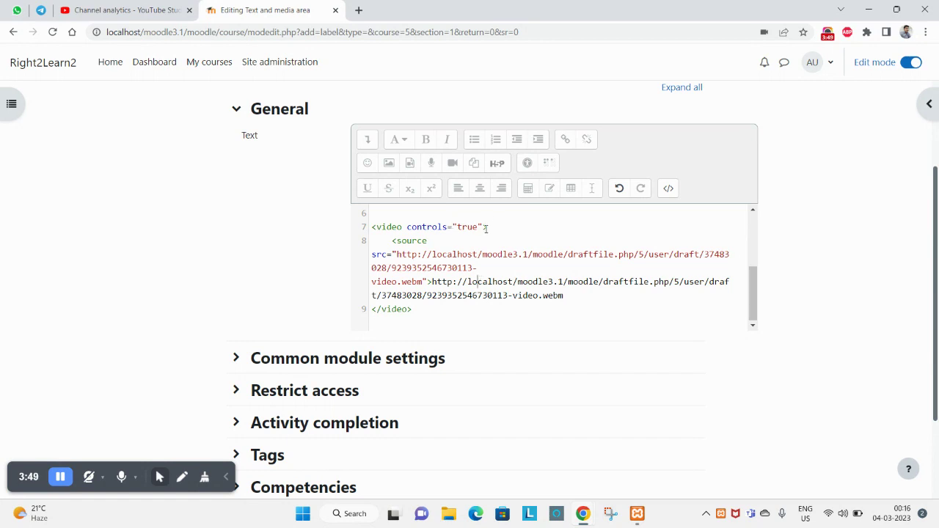
{"action": "left_click", "coordinate": [668, 188]}
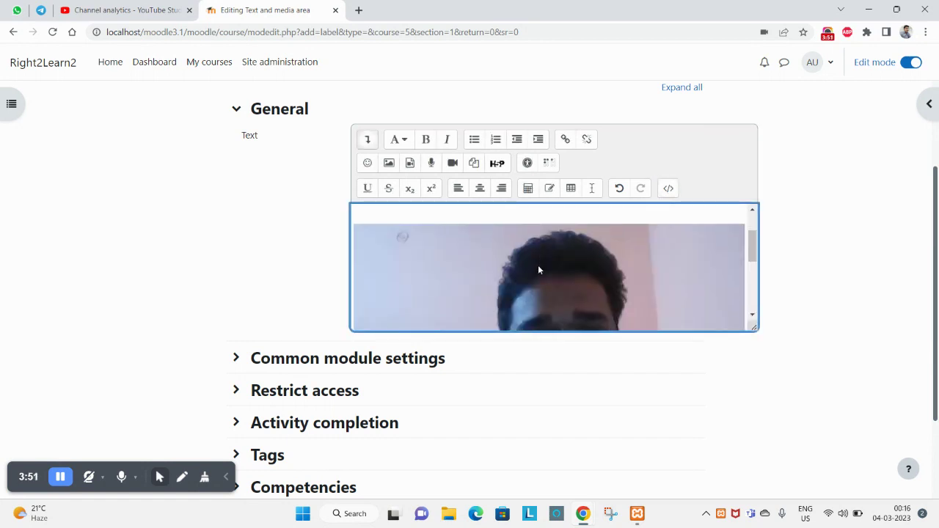
{"action": "scroll", "coordinate": [538, 270], "scroll_direction": "down", "scroll_amount": 2}
{"action": "scroll", "coordinate": [537, 265], "scroll_direction": "down", "scroll_amount": 2}
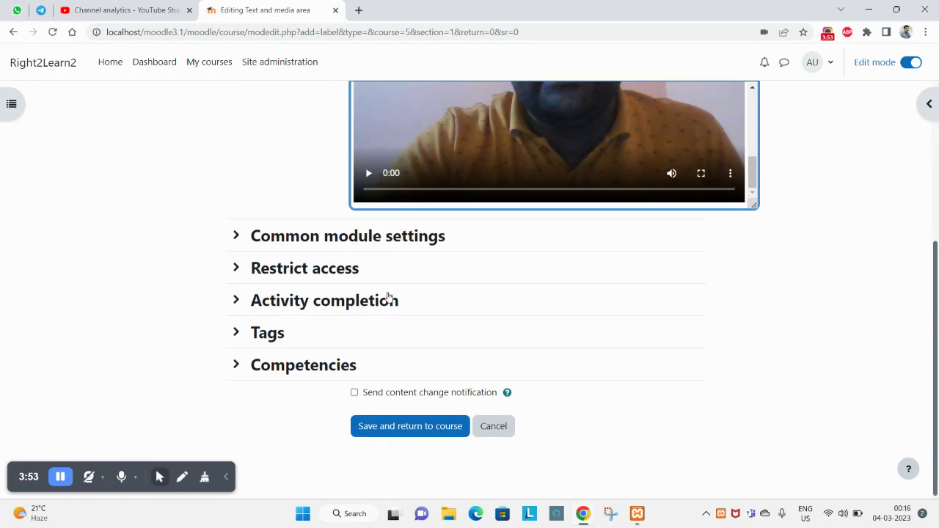
- Expand Common module settings and Restrict access, keeping 'Show on course page' and the default language
{"action": "left_click", "coordinate": [236, 236]}
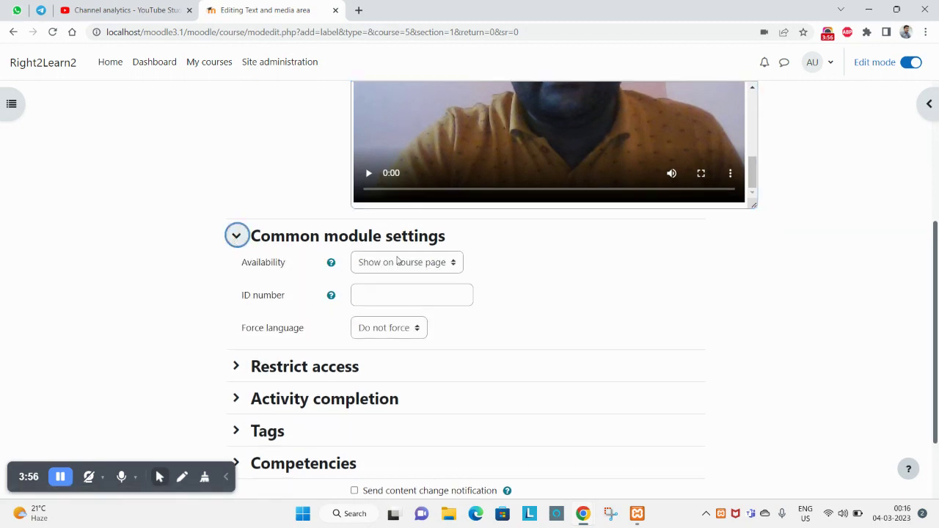
{"action": "left_click", "coordinate": [427, 267]}
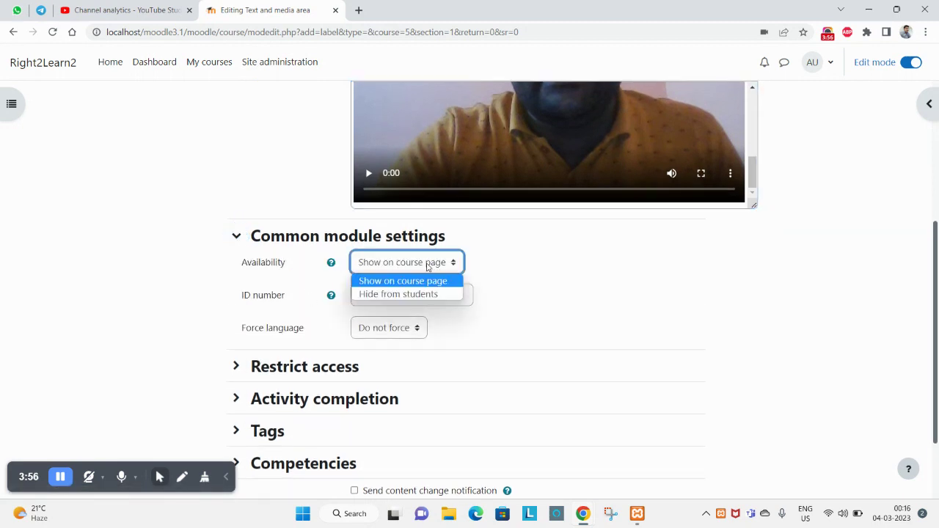
{"action": "left_click", "coordinate": [381, 287]}
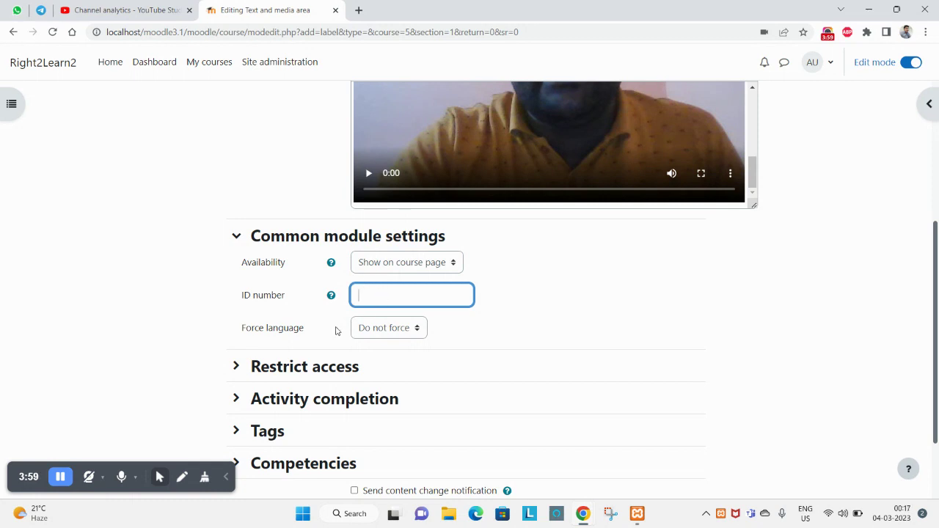
{"action": "scroll", "coordinate": [285, 334], "scroll_direction": "down", "scroll_amount": 2}
{"action": "left_click", "coordinate": [402, 271]}
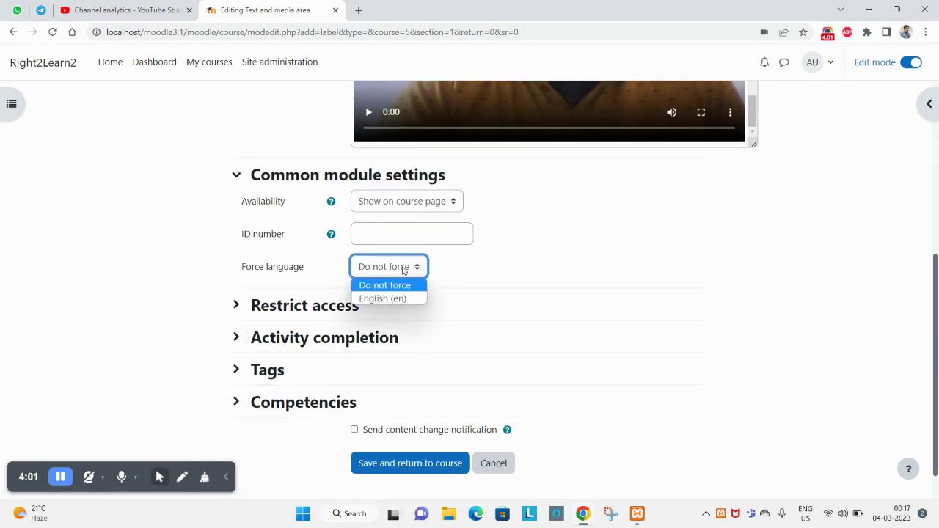
{"action": "left_click", "coordinate": [255, 316]}
{"action": "scroll", "coordinate": [254, 315], "scroll_direction": "down", "scroll_amount": 3}
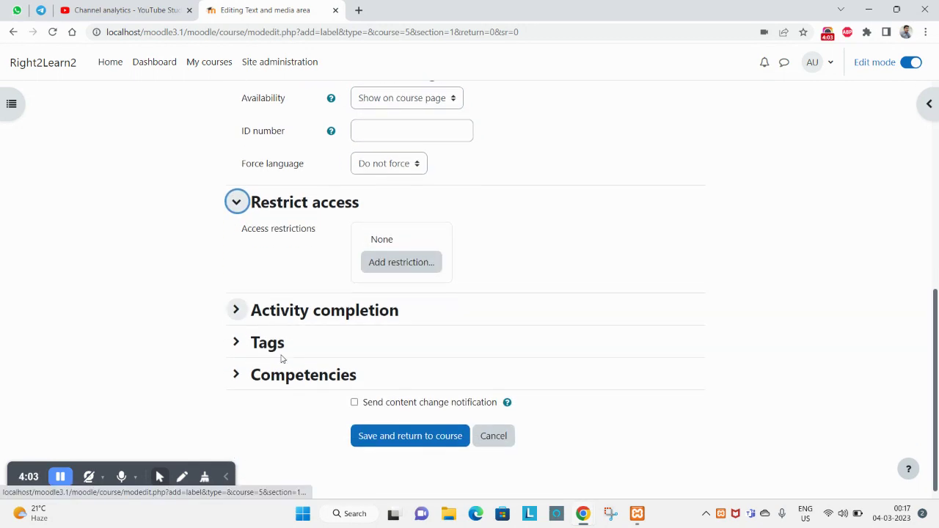
{"action": "scroll", "coordinate": [254, 271], "scroll_direction": "up", "scroll_amount": 2}
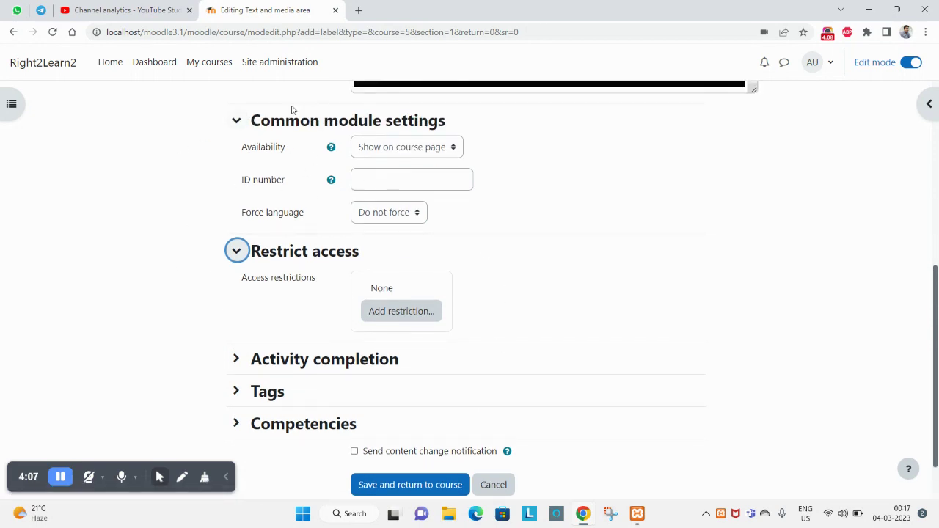
{"action": "scroll", "coordinate": [417, 264], "scroll_direction": "up", "scroll_amount": 5}
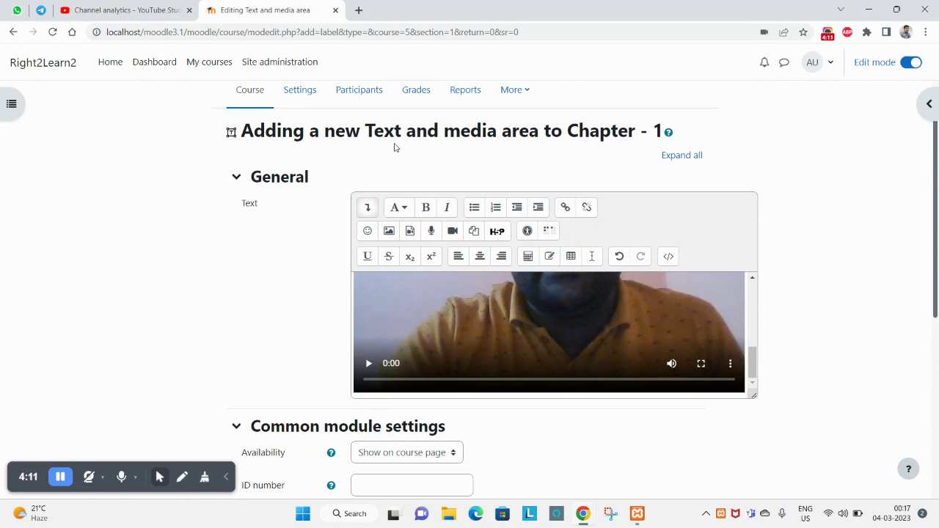
- Save the new Text and media area and return to the course
{"action": "left_click_drag", "start_coordinate": [366, 132], "coordinate": [540, 133]}
{"action": "scroll", "coordinate": [582, 254], "scroll_direction": "down", "scroll_amount": 3}
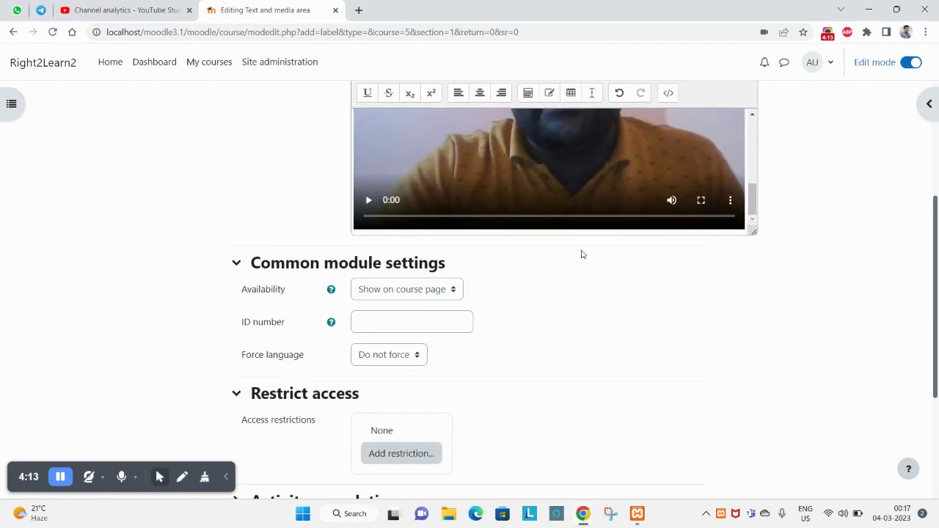
{"action": "scroll", "coordinate": [558, 268], "scroll_direction": "down", "scroll_amount": 4}
{"action": "left_click", "coordinate": [413, 433]}
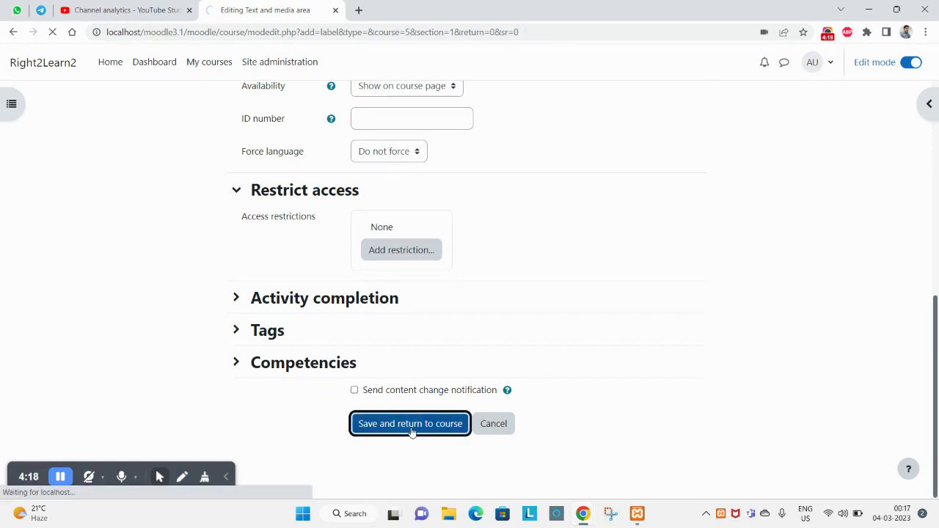
- Play and pause the label's audio recording, then play its webcam video on the course page
{"action": "scroll", "coordinate": [454, 294], "scroll_direction": "down", "scroll_amount": 3}
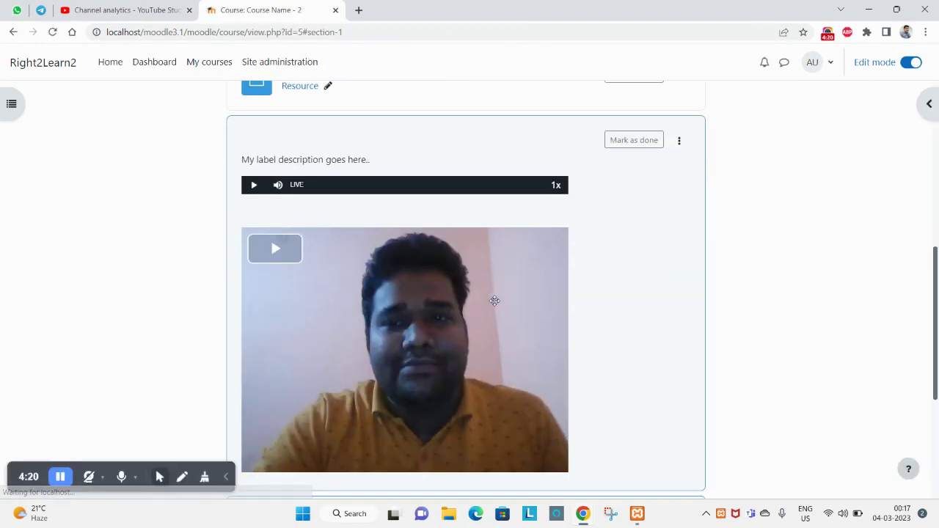
{"action": "scroll", "coordinate": [495, 301], "scroll_direction": "up", "scroll_amount": 1}
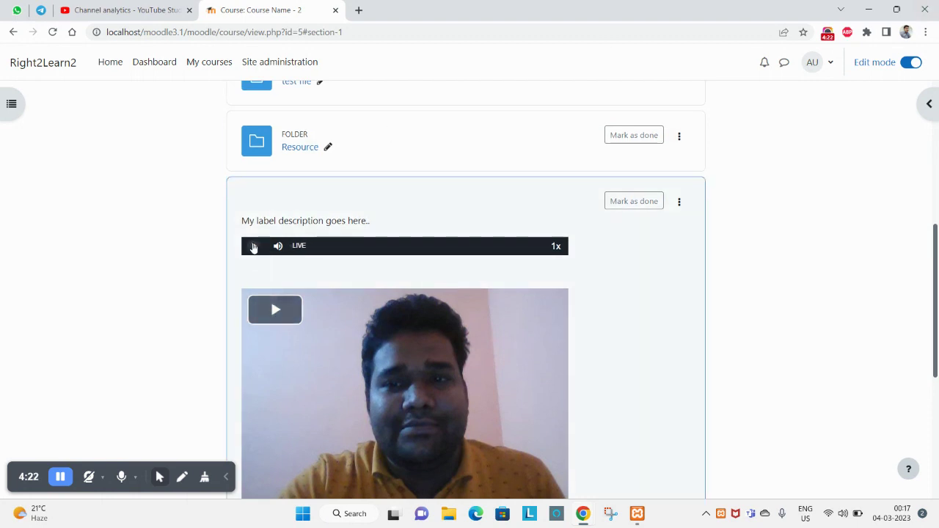
{"action": "left_click", "coordinate": [254, 246]}
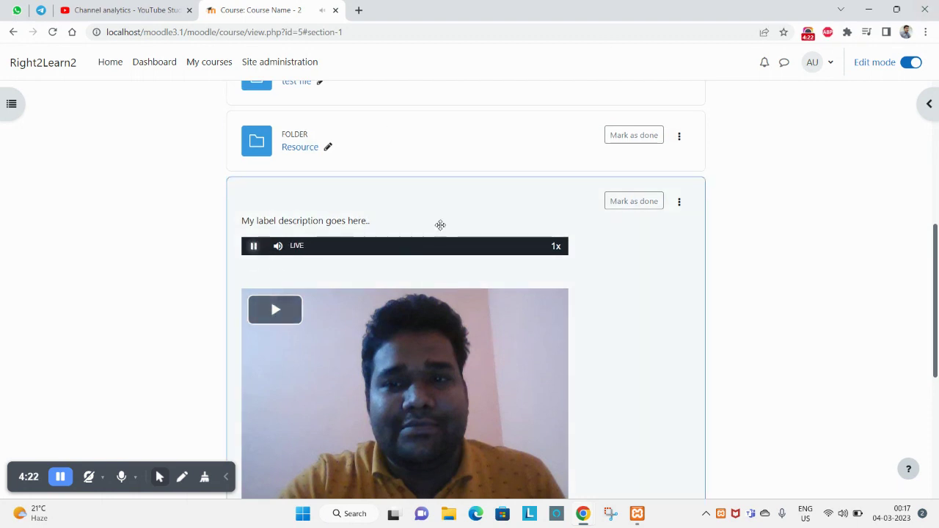
{"action": "left_click", "coordinate": [254, 246]}
{"action": "scroll", "coordinate": [254, 246], "scroll_direction": "down", "scroll_amount": 1}
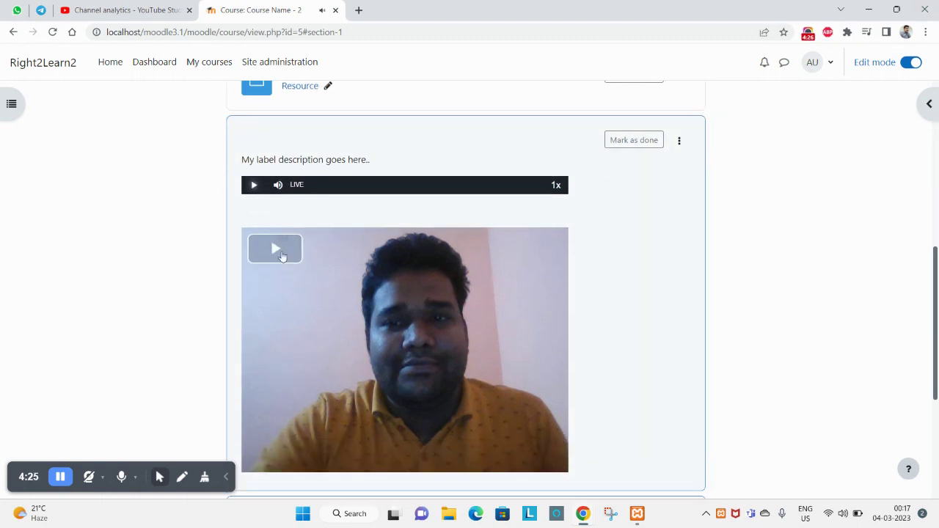
{"action": "left_click", "coordinate": [277, 248]}
{"action": "scroll", "coordinate": [440, 294], "scroll_direction": "down", "scroll_amount": 1}
{"action": "scroll", "coordinate": [445, 295], "scroll_direction": "down", "scroll_amount": 1}
{"action": "scroll", "coordinate": [444, 296], "scroll_direction": "up", "scroll_amount": 1}
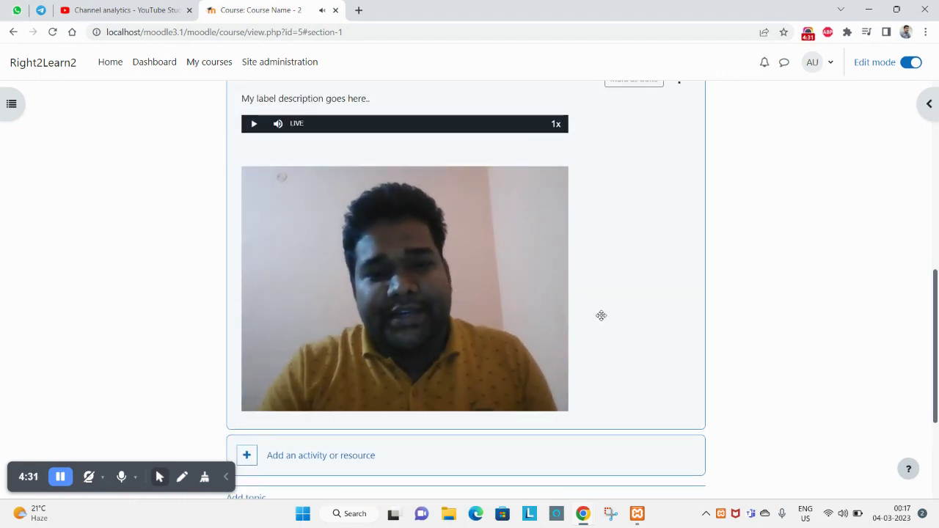
{"action": "scroll", "coordinate": [601, 316], "scroll_direction": "down", "scroll_amount": 1}
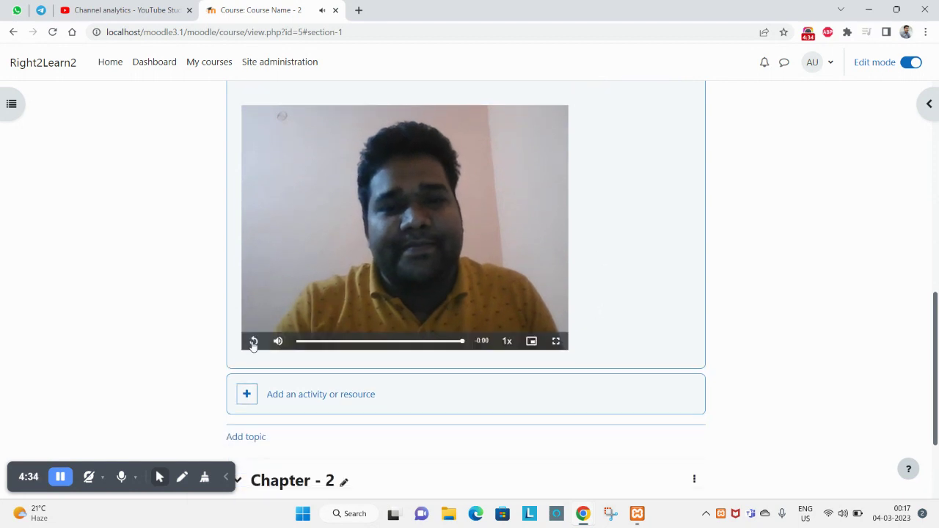
{"action": "scroll", "coordinate": [362, 364], "scroll_direction": "down", "scroll_amount": 2}
{"action": "scroll", "coordinate": [362, 364], "scroll_direction": "up", "scroll_amount": 6}
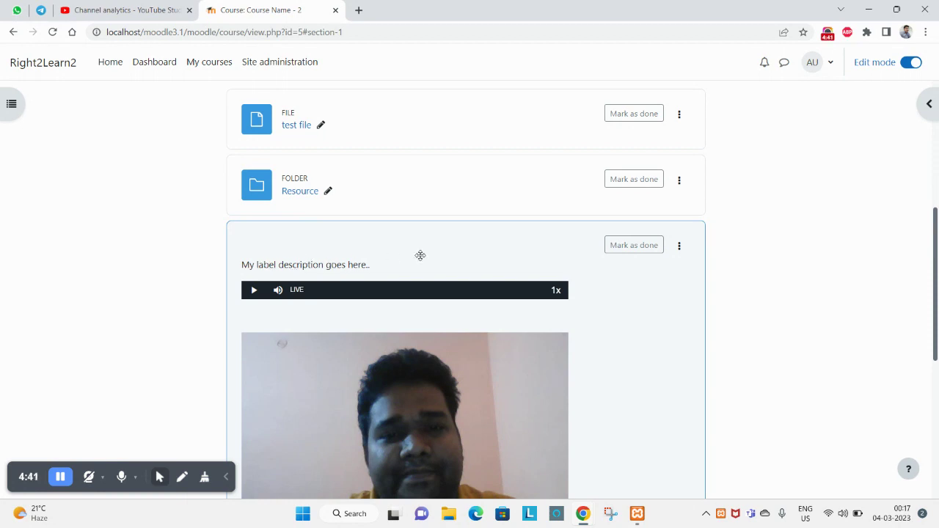
{"action": "scroll", "coordinate": [429, 261], "scroll_direction": "down", "scroll_amount": 2}
{"action": "scroll", "coordinate": [469, 279], "scroll_direction": "down", "scroll_amount": 4}
{"action": "scroll", "coordinate": [562, 319], "scroll_direction": "up", "scroll_amount": 3}
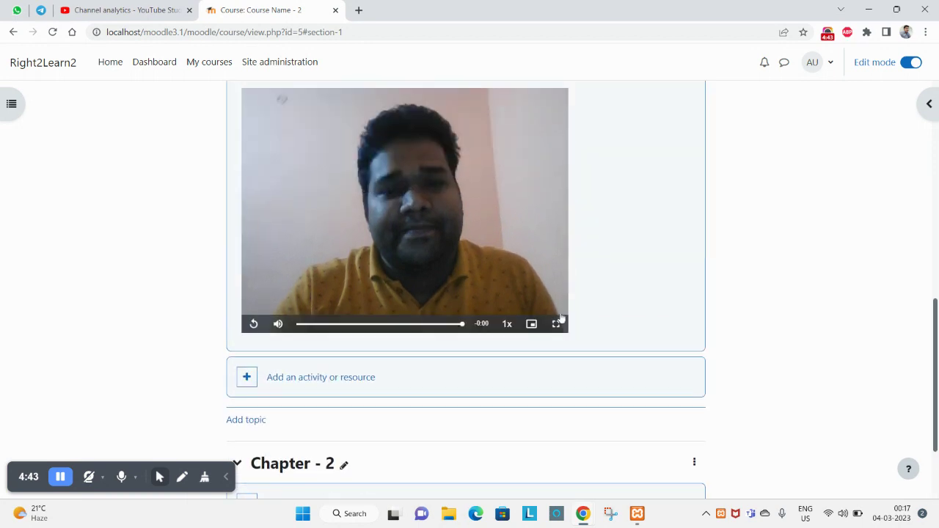
{"action": "scroll", "coordinate": [560, 309], "scroll_direction": "up", "scroll_amount": 3}
{"action": "scroll", "coordinate": [560, 308], "scroll_direction": "down", "scroll_amount": 2}
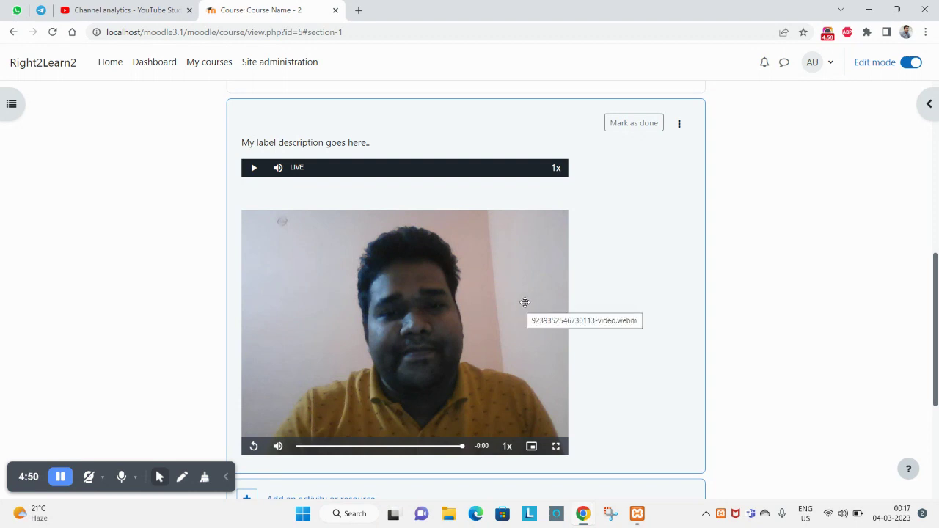
{"action": "scroll", "coordinate": [611, 282], "scroll_direction": "down", "scroll_amount": 1}
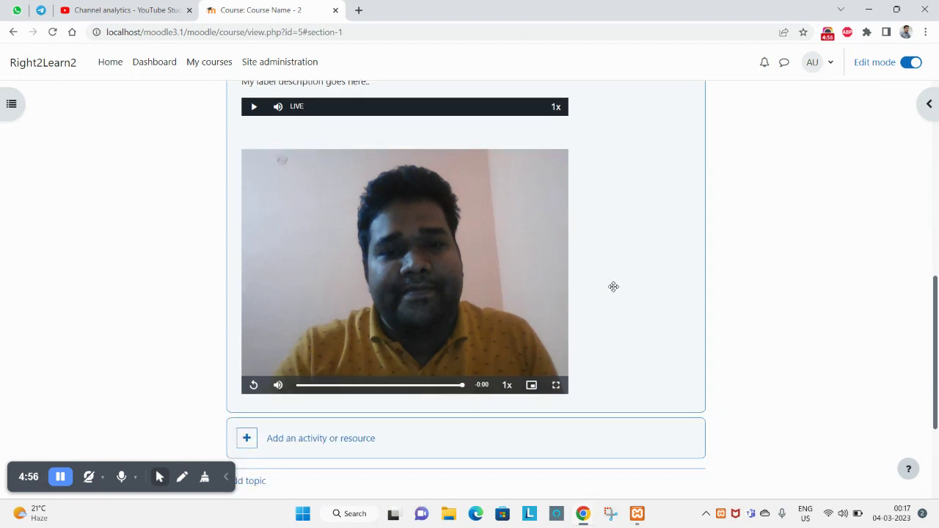